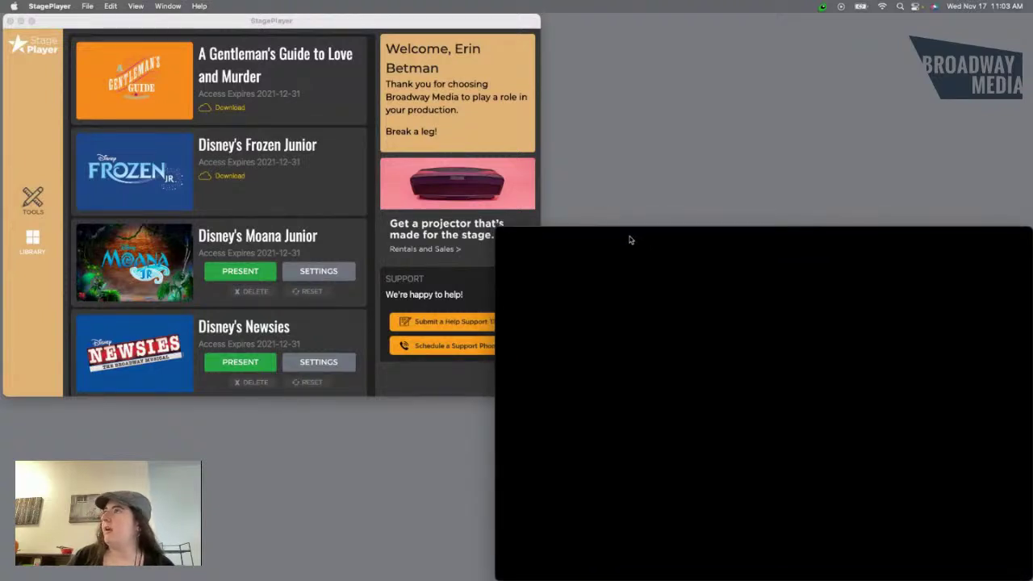
Step: Download the show Disney's Frozen Junior from the library's show list
{"action": "left_click", "coordinate": [318, 21]}
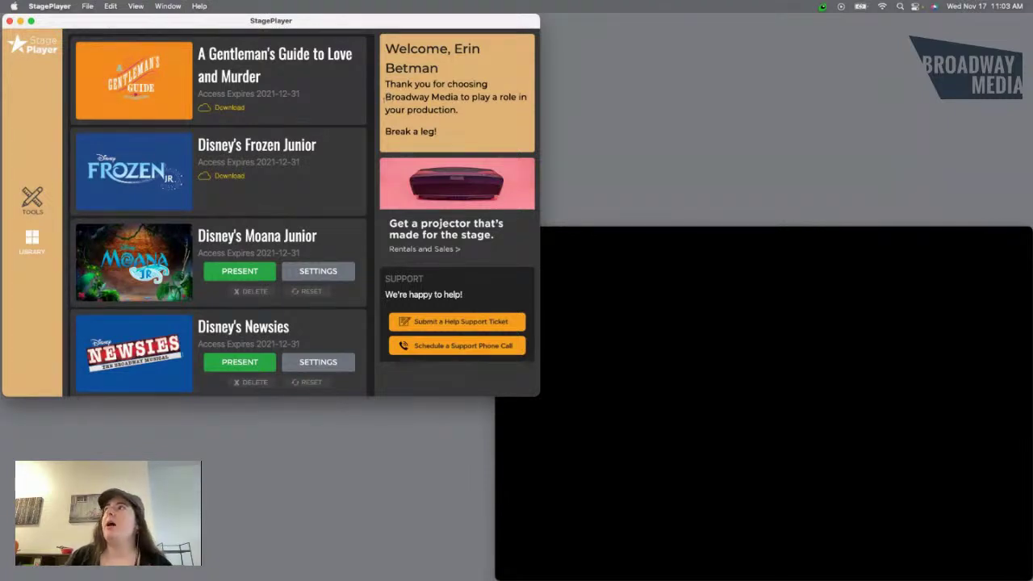
{"action": "scroll", "coordinate": [359, 133], "scroll_direction": "down", "scroll_amount": 5}
{"action": "scroll", "coordinate": [359, 132], "scroll_direction": "up", "scroll_amount": 6}
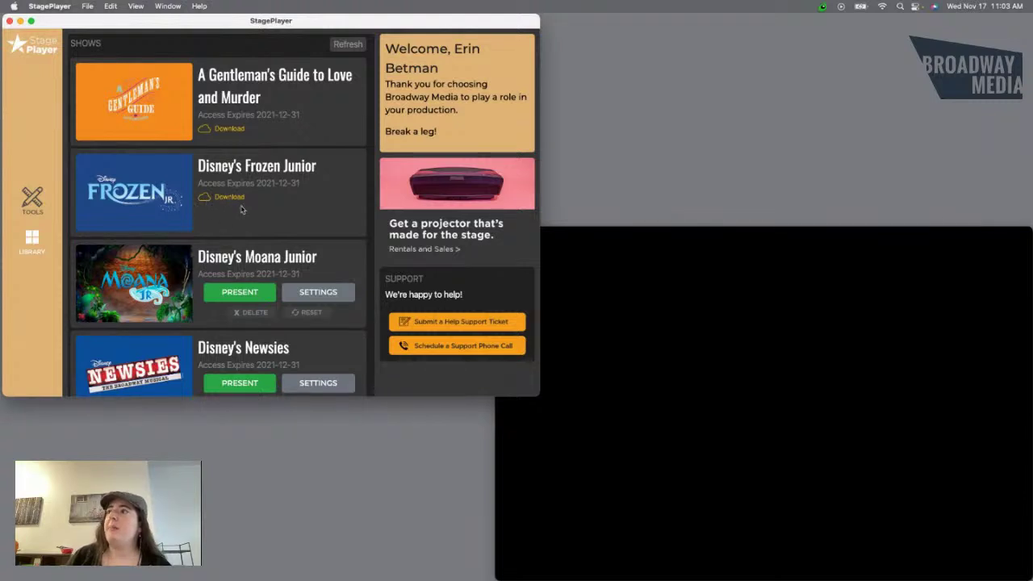
{"action": "scroll", "coordinate": [181, 371], "scroll_direction": "down", "scroll_amount": 2}
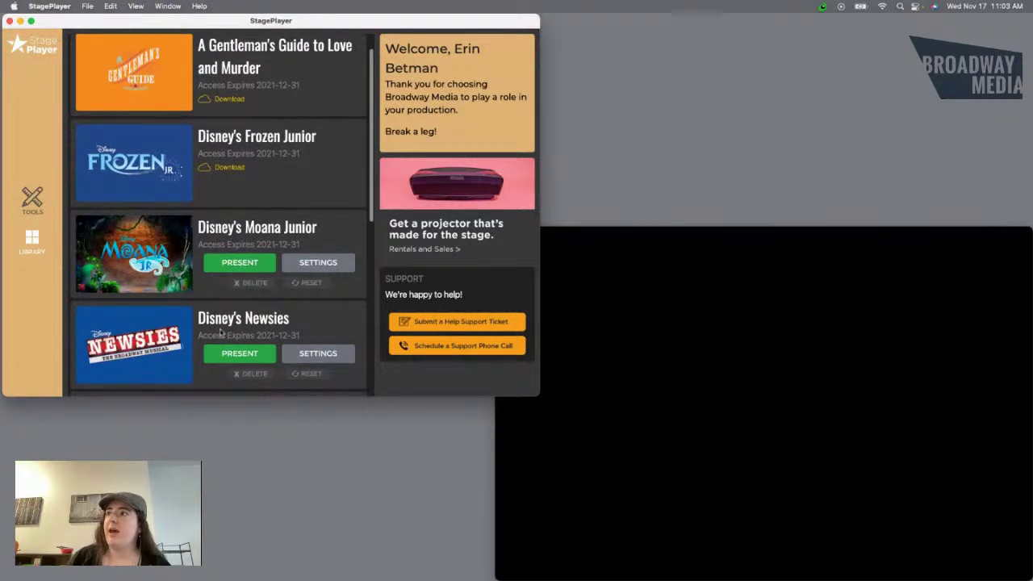
{"action": "scroll", "coordinate": [362, 275], "scroll_direction": "up", "scroll_amount": 1}
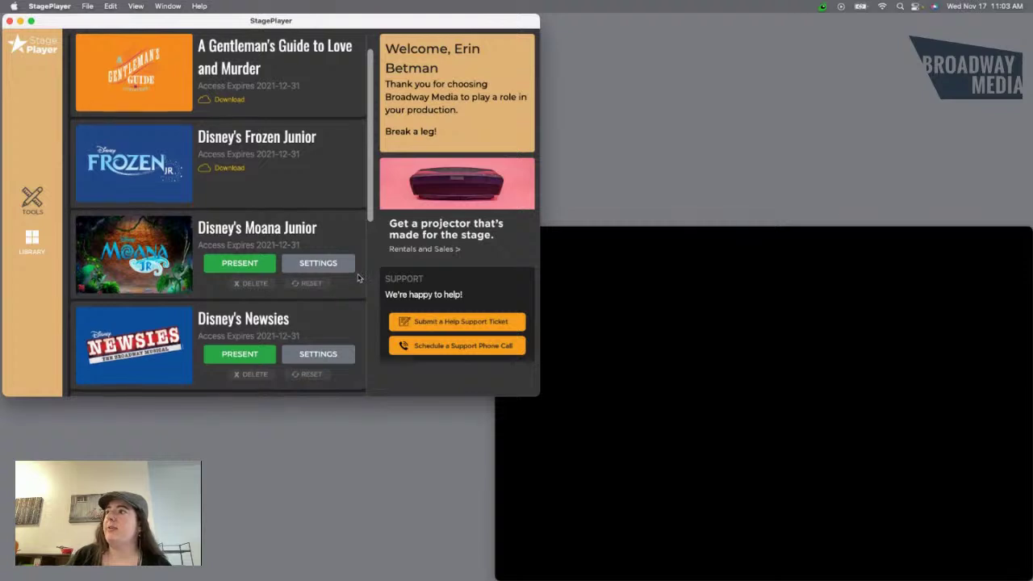
{"action": "scroll", "coordinate": [359, 278], "scroll_direction": "up", "scroll_amount": 2}
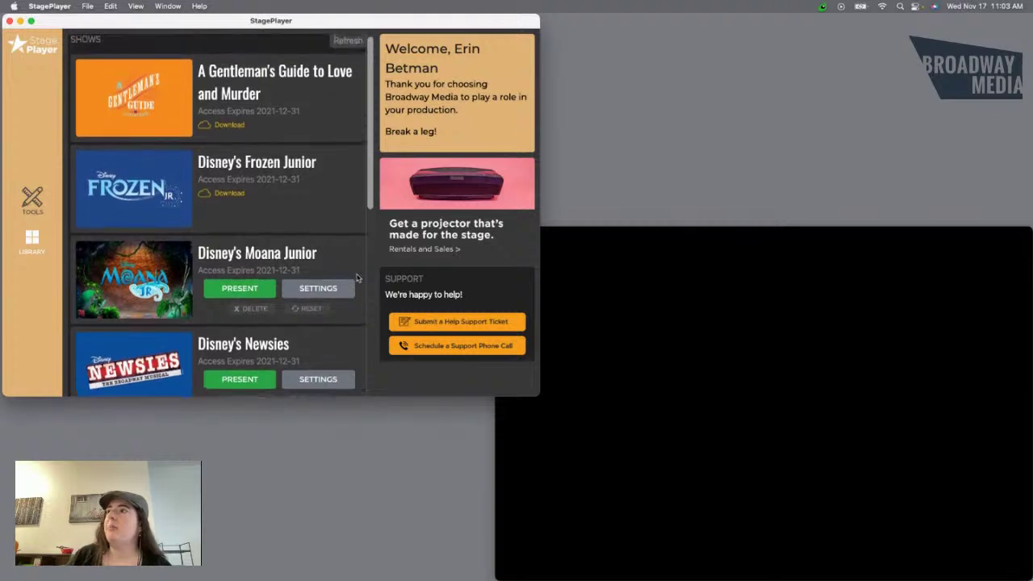
{"action": "left_click", "coordinate": [228, 195]}
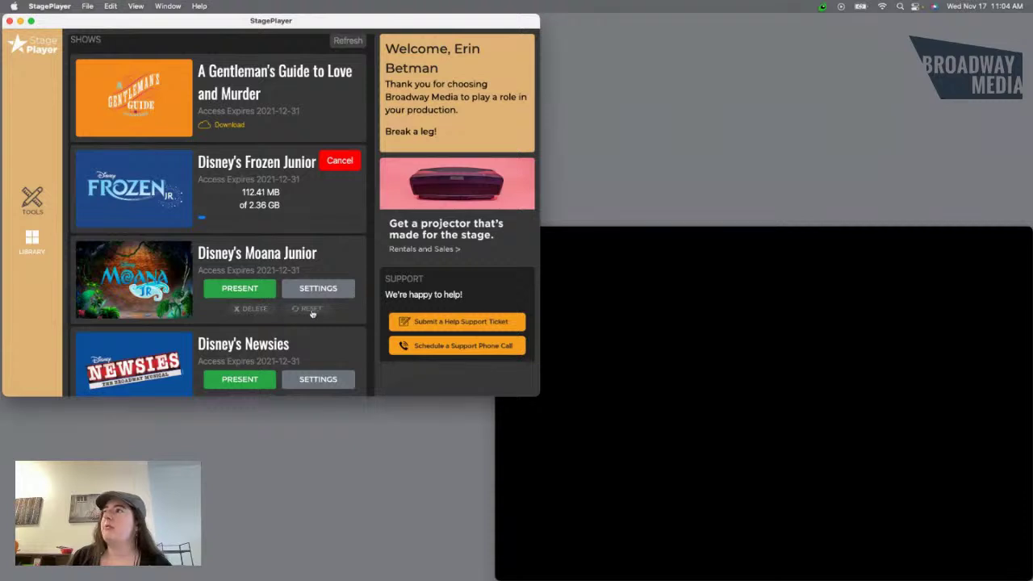
Step: Display the HD Grid, Color Bars and Grayscale test patterns one after another on the output window
{"action": "scroll", "coordinate": [322, 270], "scroll_direction": "down", "scroll_amount": 2}
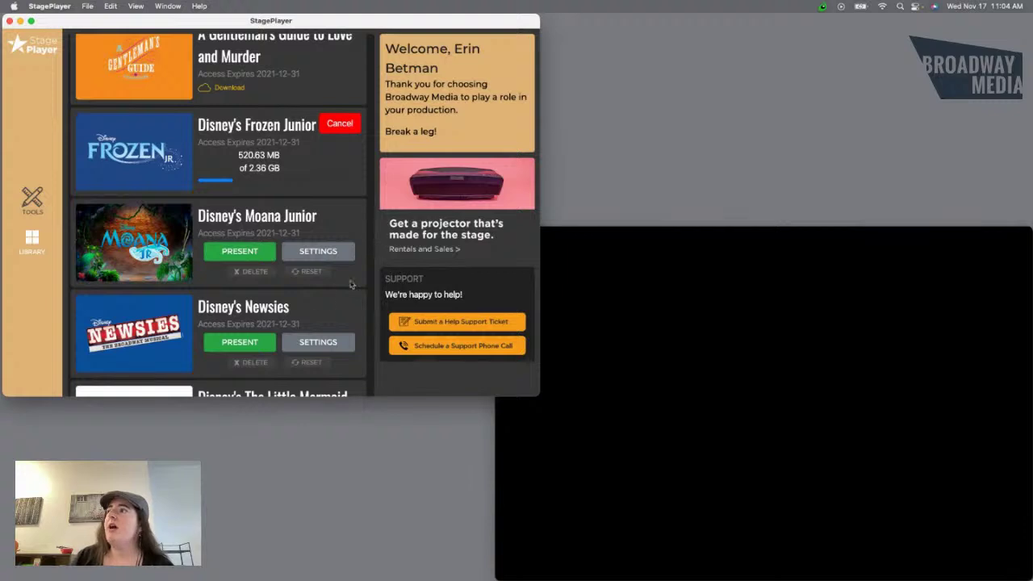
{"action": "scroll", "coordinate": [246, 319], "scroll_direction": "down", "scroll_amount": 1}
{"action": "scroll", "coordinate": [242, 318], "scroll_direction": "down", "scroll_amount": 2}
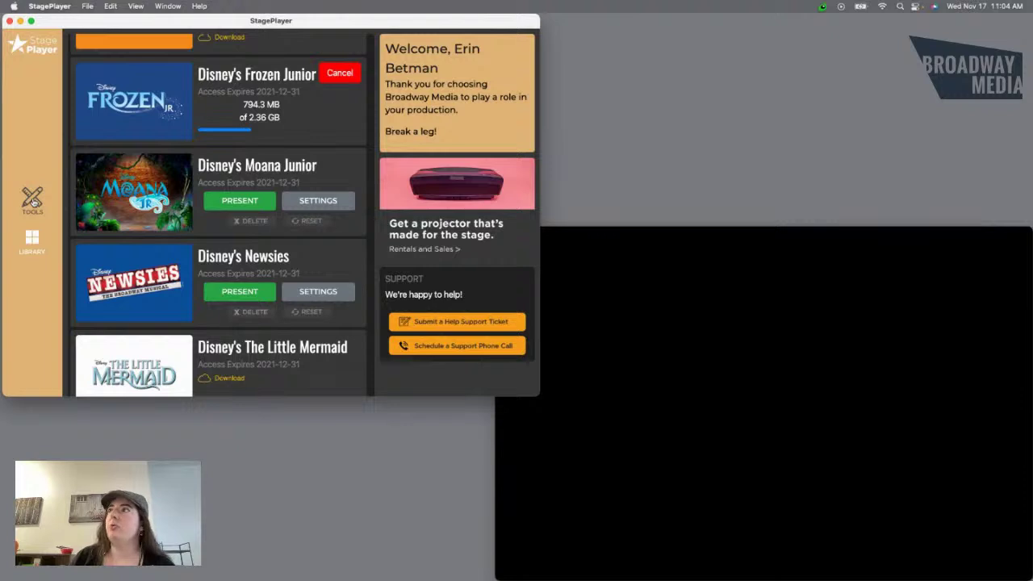
{"action": "left_click", "coordinate": [33, 200]}
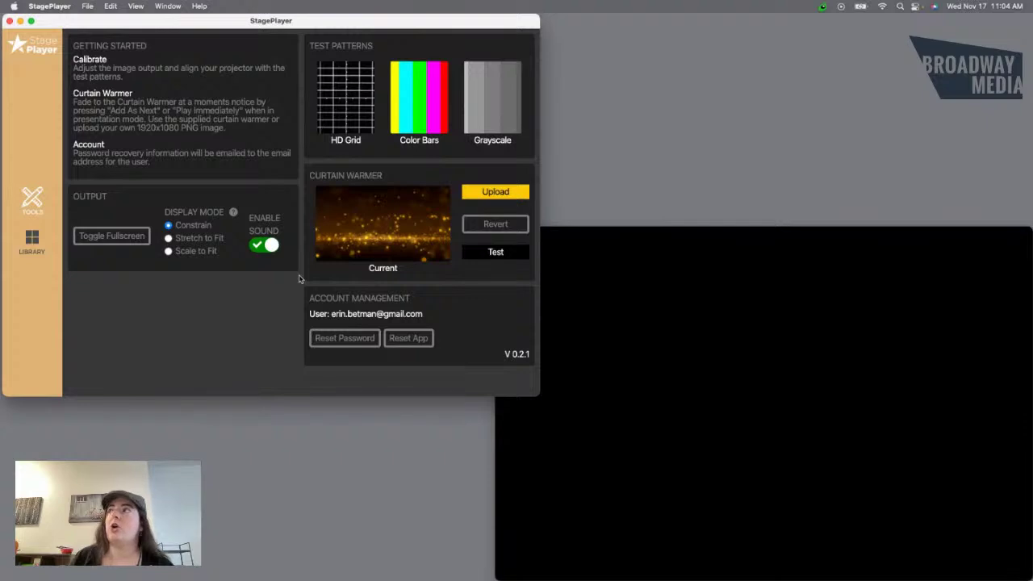
{"action": "left_click", "coordinate": [342, 106]}
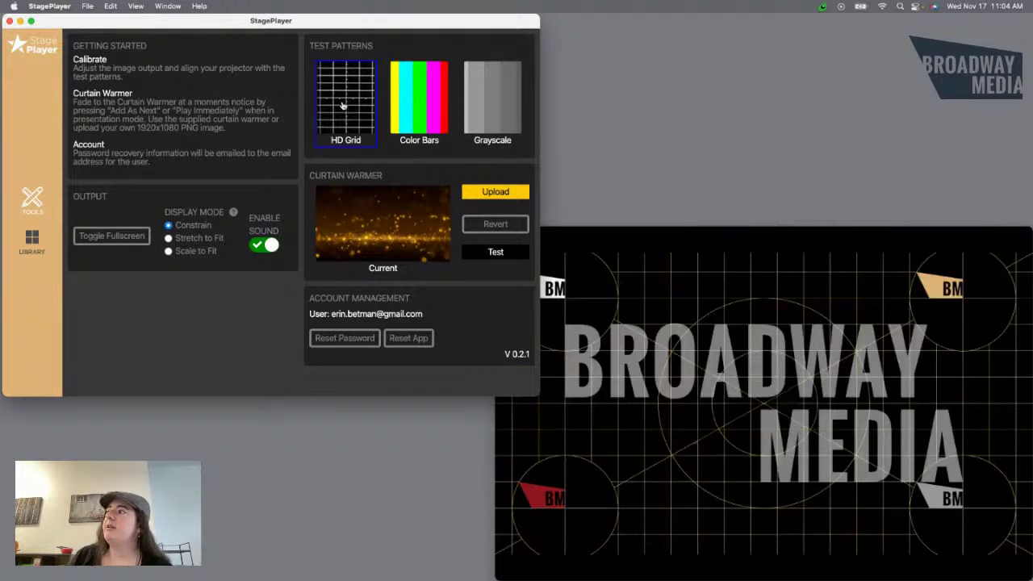
{"action": "left_click", "coordinate": [692, 232]}
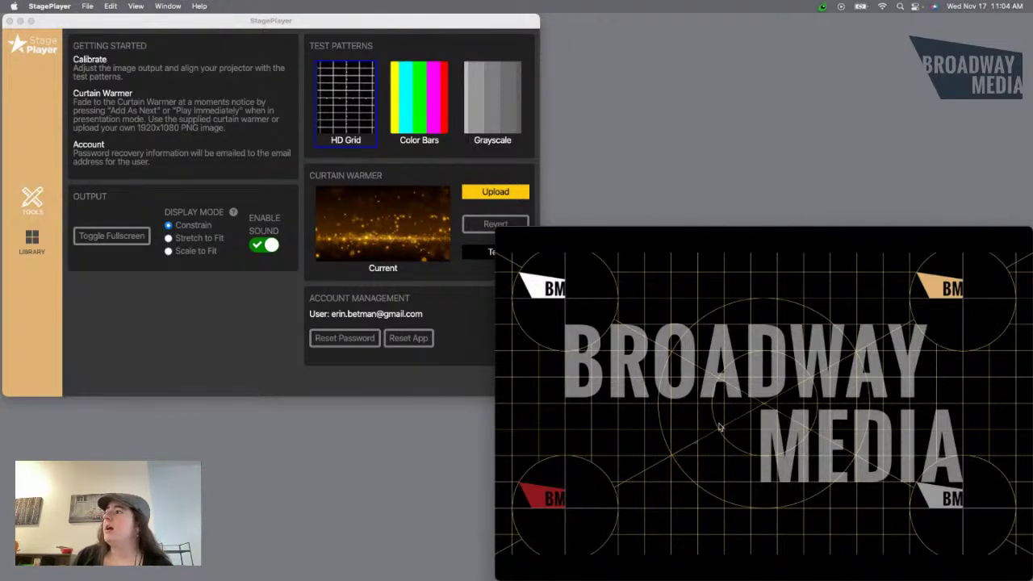
{"action": "left_click", "coordinate": [395, 23]}
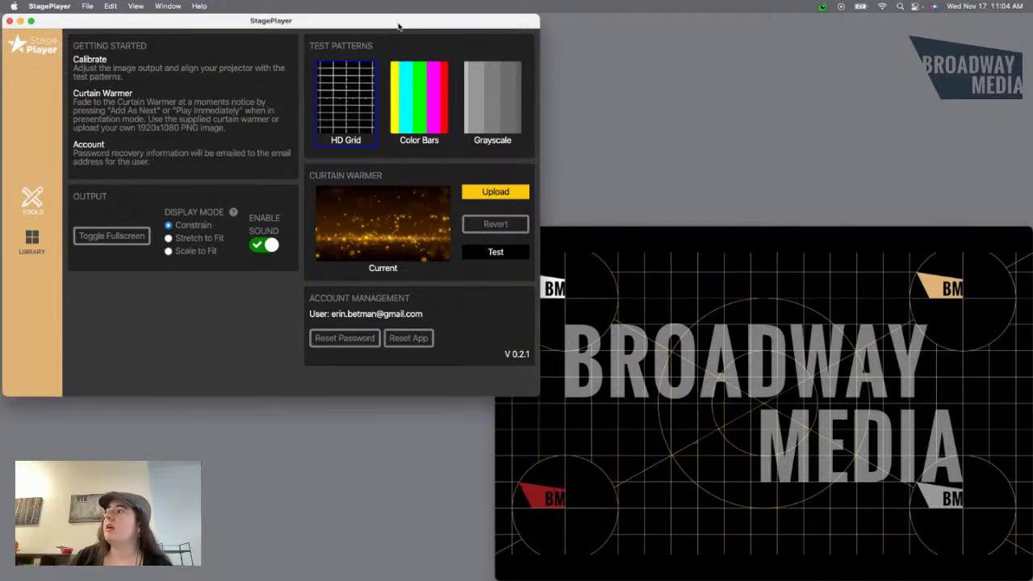
{"action": "left_click", "coordinate": [422, 105]}
{"action": "left_click", "coordinate": [496, 114]}
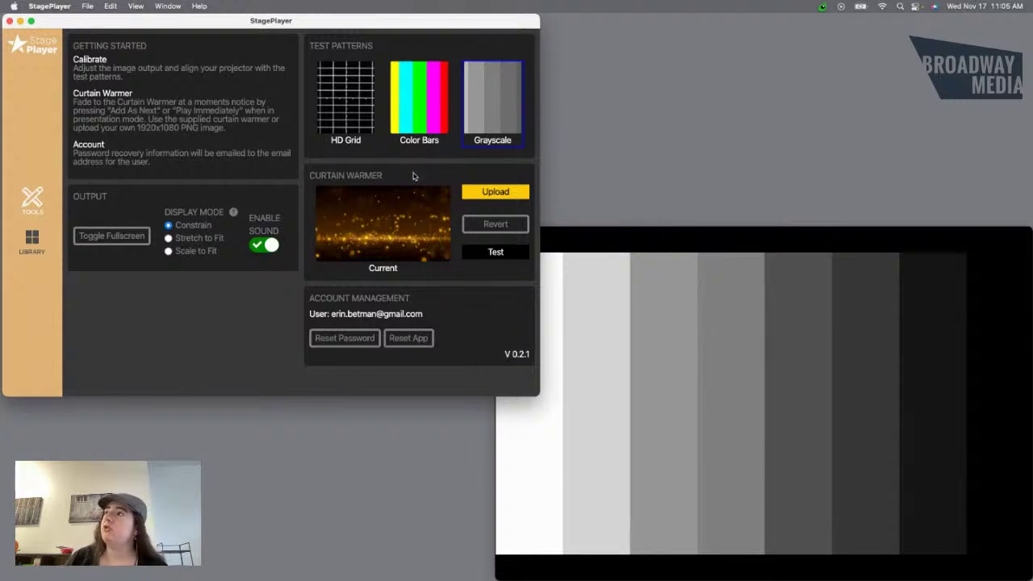
Step: Show the current curtain warmer on the output and bring the output window to the front
{"action": "left_click", "coordinate": [387, 226]}
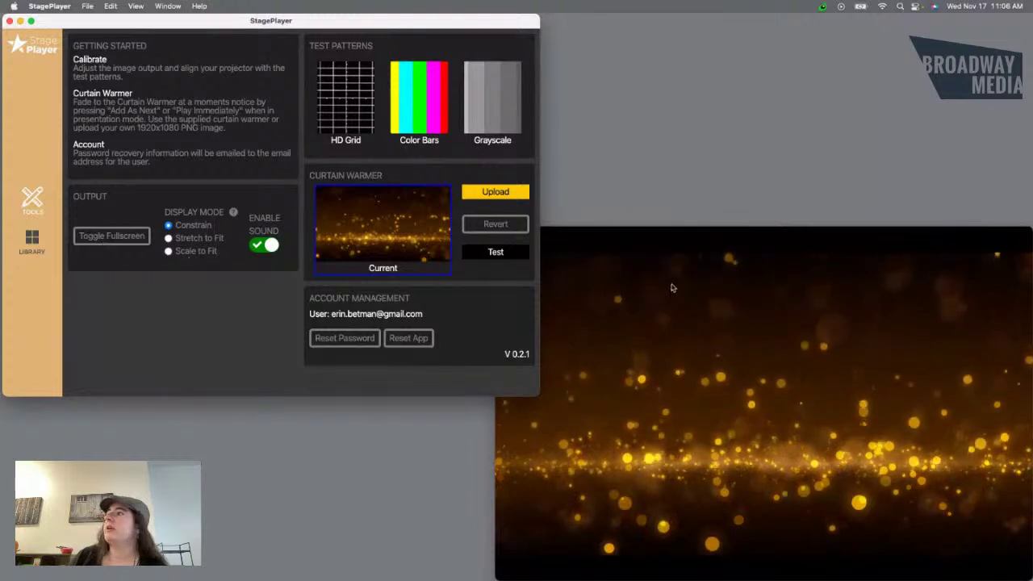
{"action": "left_click", "coordinate": [701, 267]}
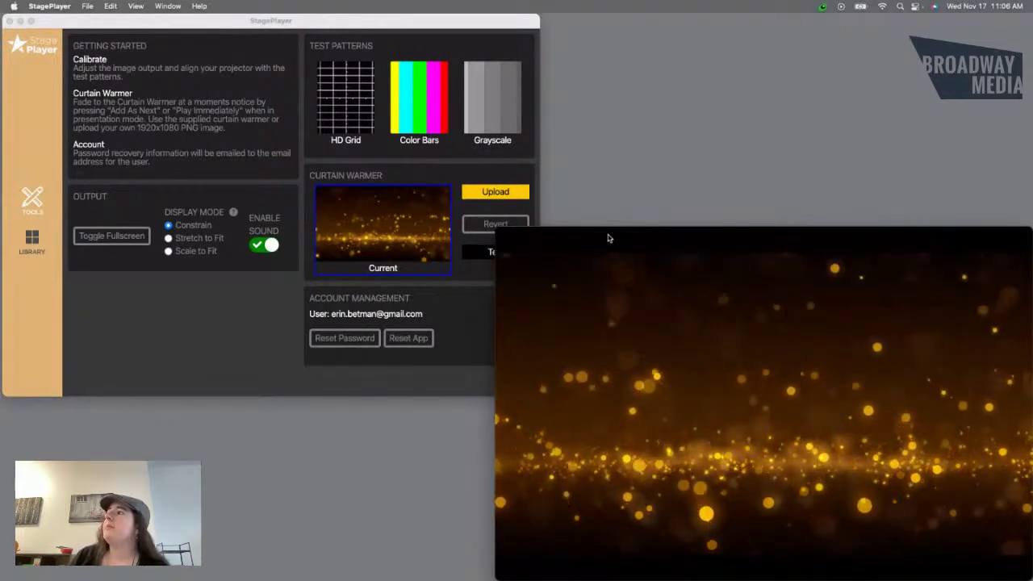
{"action": "left_click_drag", "start_coordinate": [606, 235], "coordinate": [589, 258]}
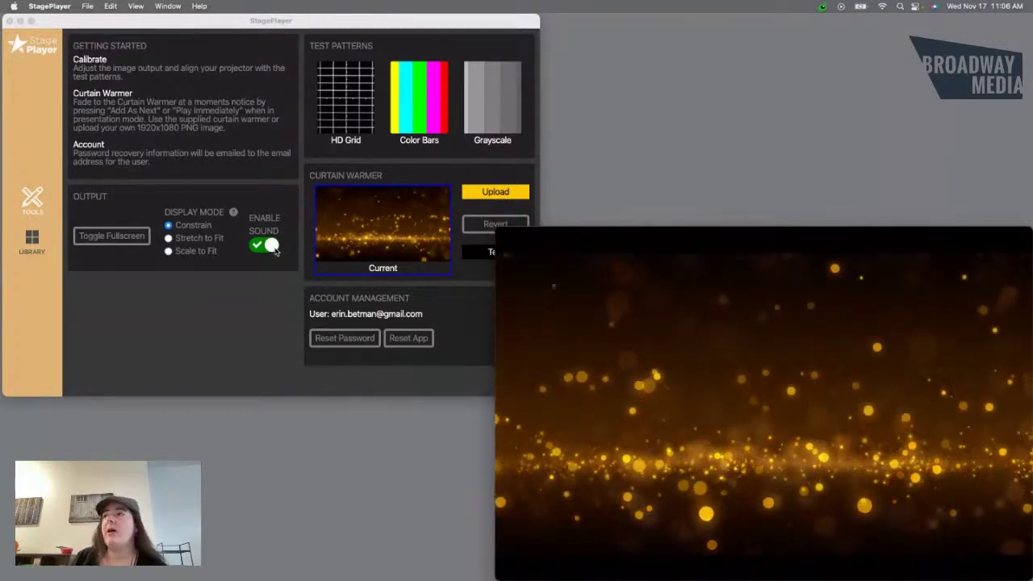
Step: Switch the output sound off and back on
{"action": "left_click", "coordinate": [272, 247]}
{"action": "left_click", "coordinate": [256, 247]}
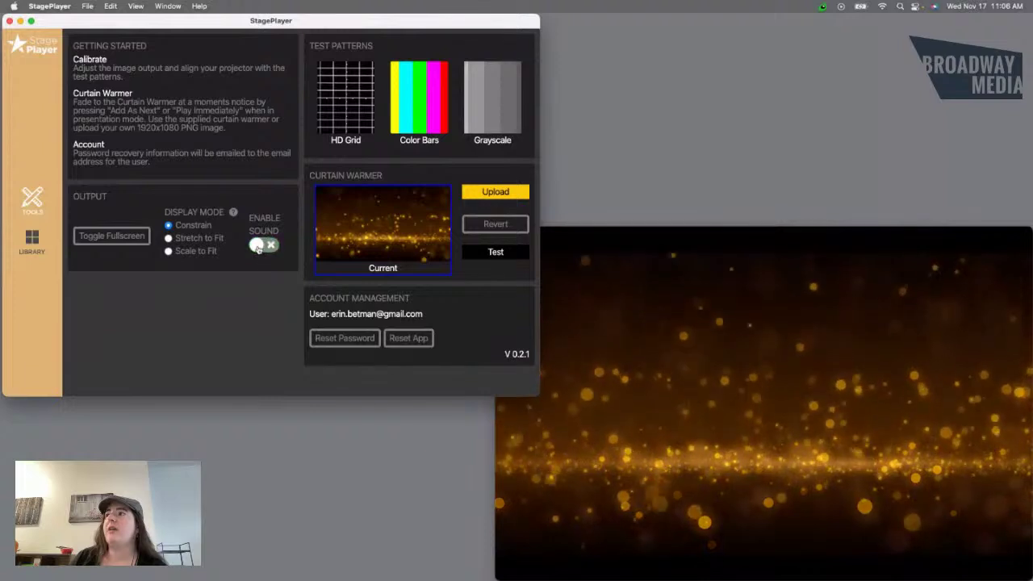
{"action": "left_click", "coordinate": [256, 247]}
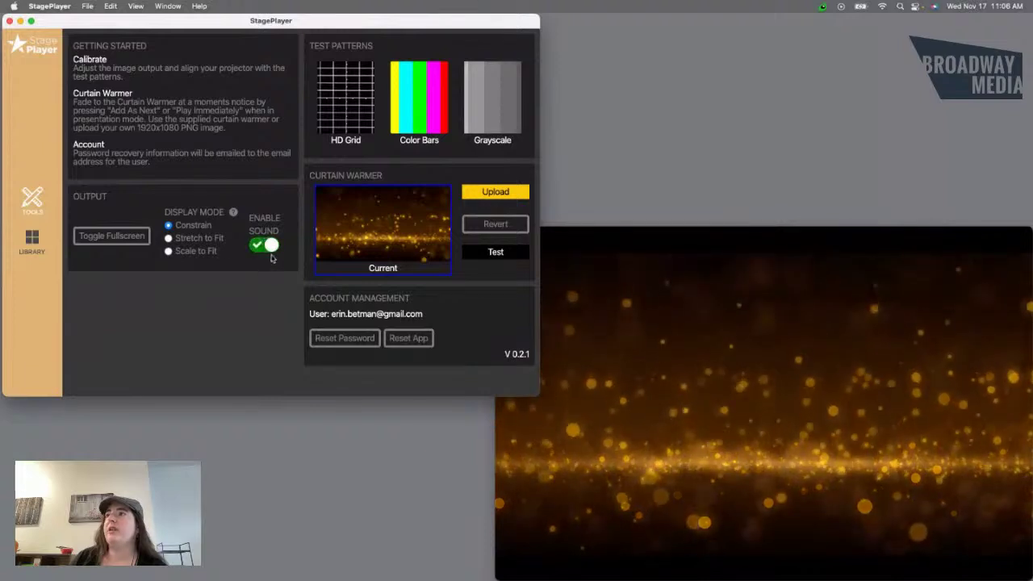
Step: Return to the show library and open the settings of Disney's Newsies
{"action": "left_click", "coordinate": [32, 240]}
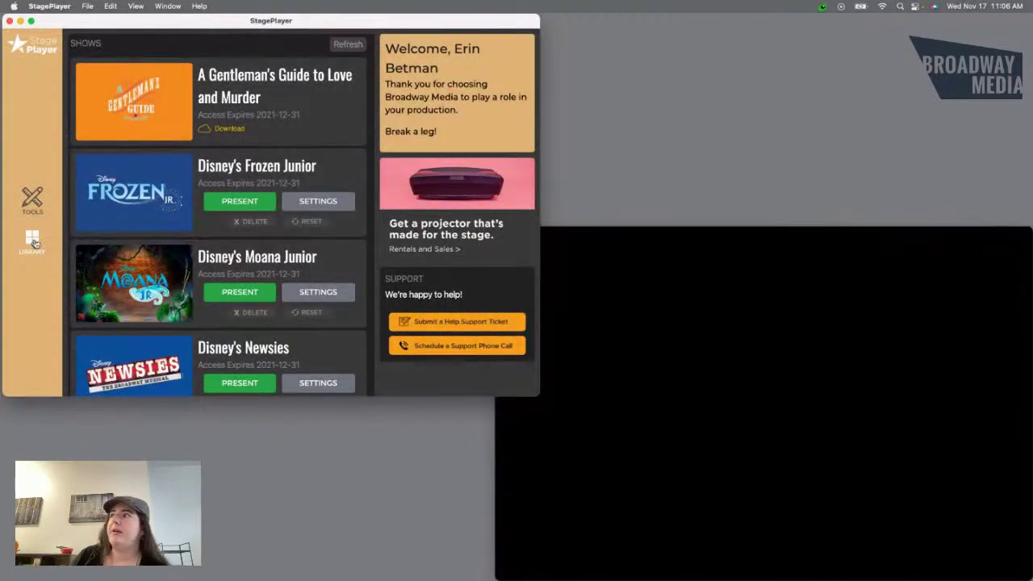
{"action": "scroll", "coordinate": [207, 263], "scroll_direction": "down", "scroll_amount": 3}
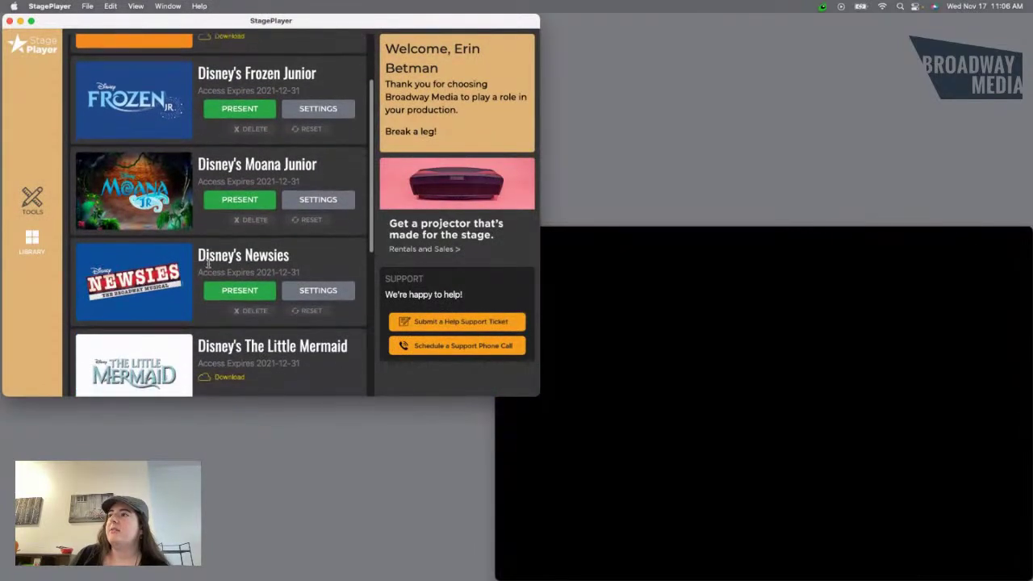
{"action": "scroll", "coordinate": [208, 263], "scroll_direction": "down", "scroll_amount": 1}
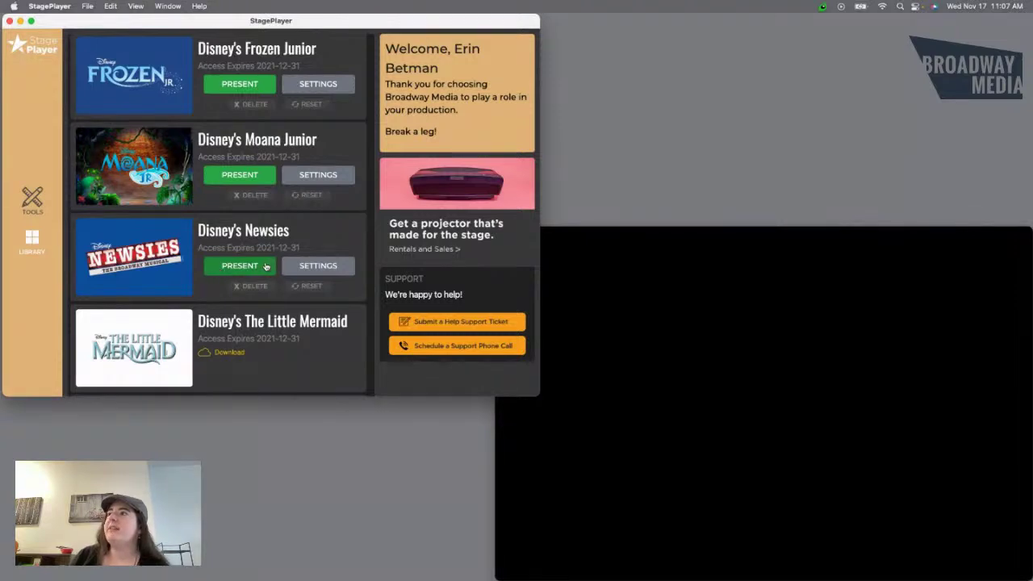
{"action": "left_click", "coordinate": [345, 270]}
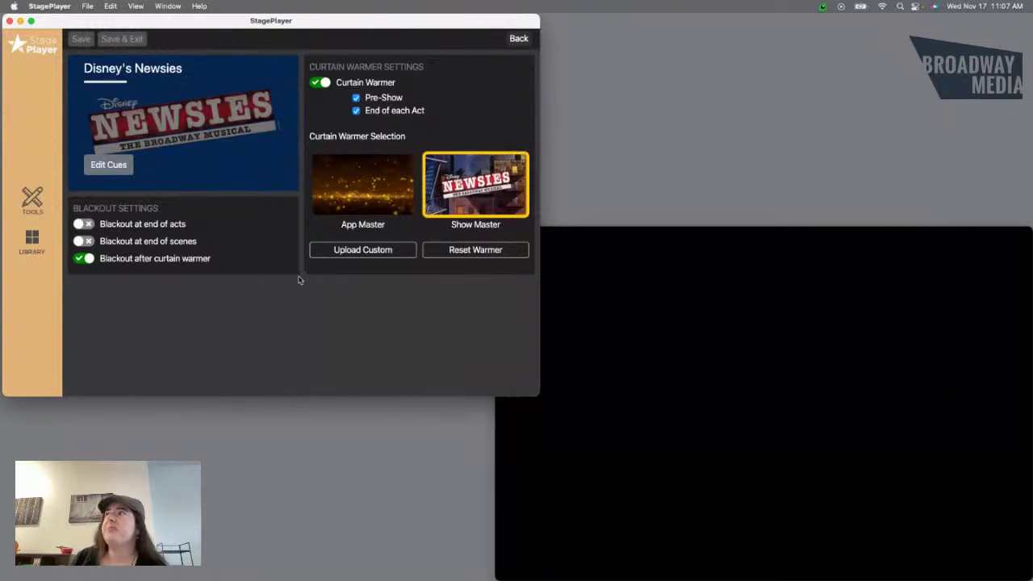
Step: Try the App Master curtain warmer, reselect Show Master, and switch the curtain warmer off and back on
{"action": "left_click", "coordinate": [391, 206]}
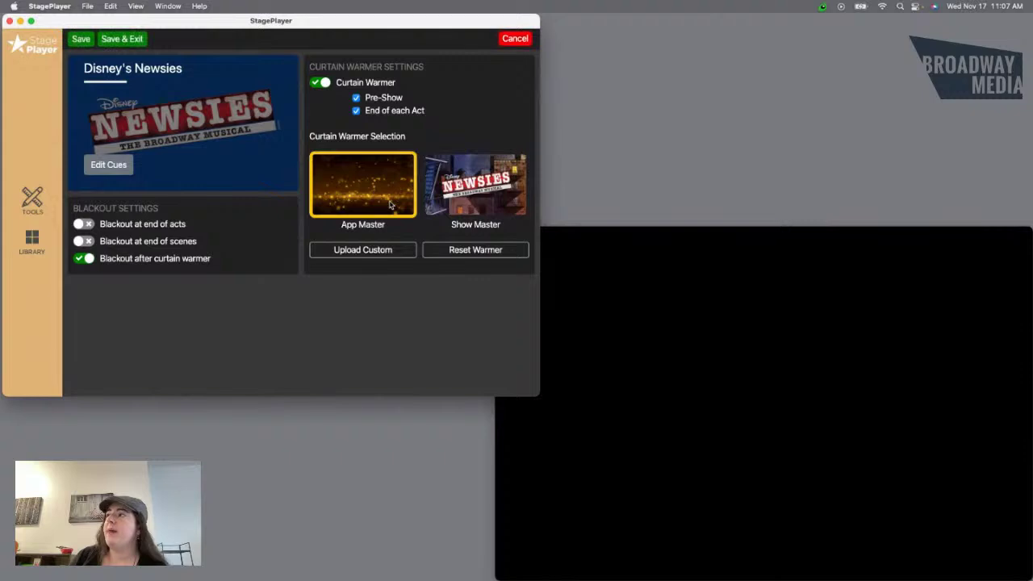
{"action": "left_click", "coordinate": [477, 209]}
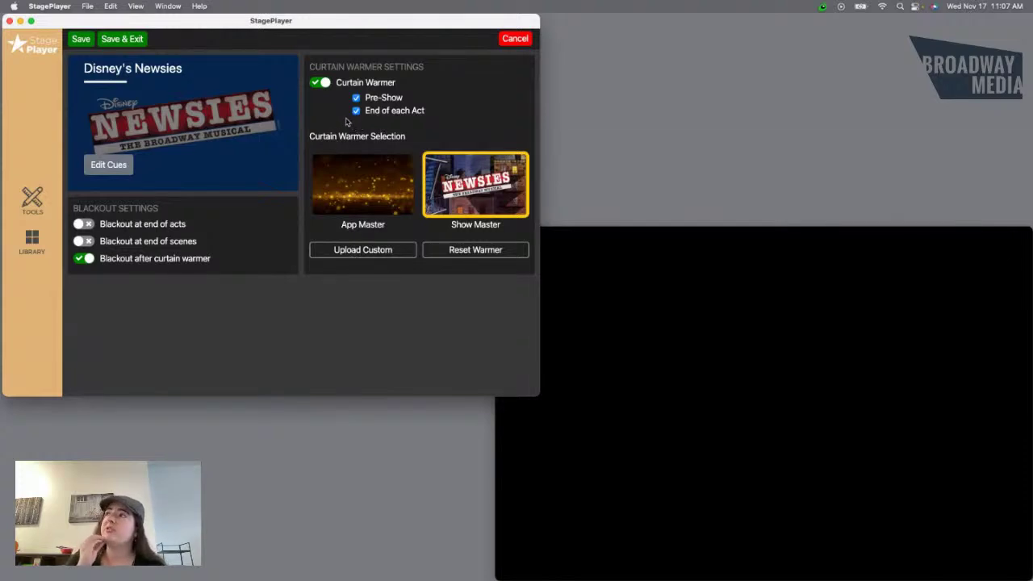
{"action": "left_click", "coordinate": [320, 84]}
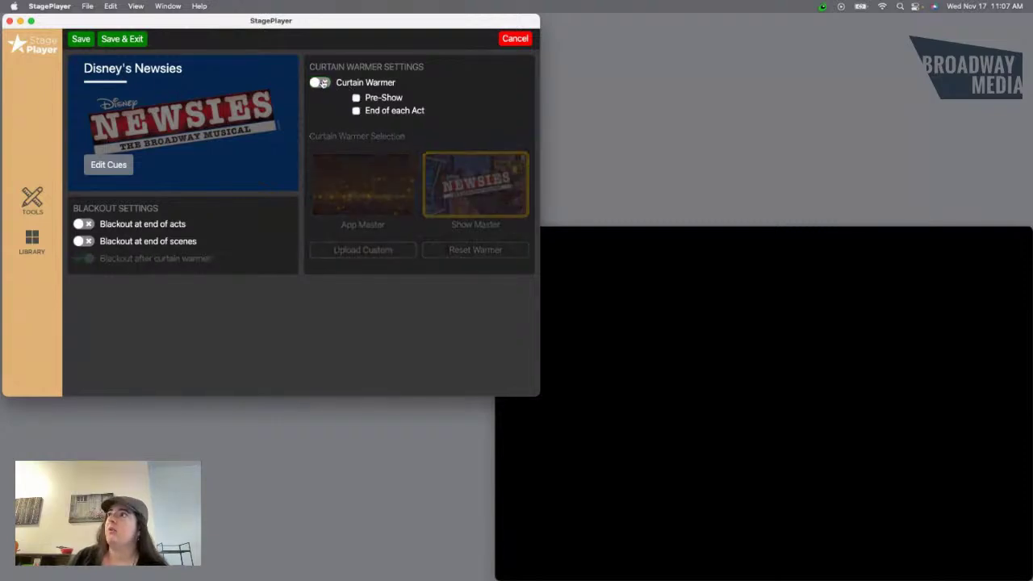
{"action": "left_click", "coordinate": [315, 84]}
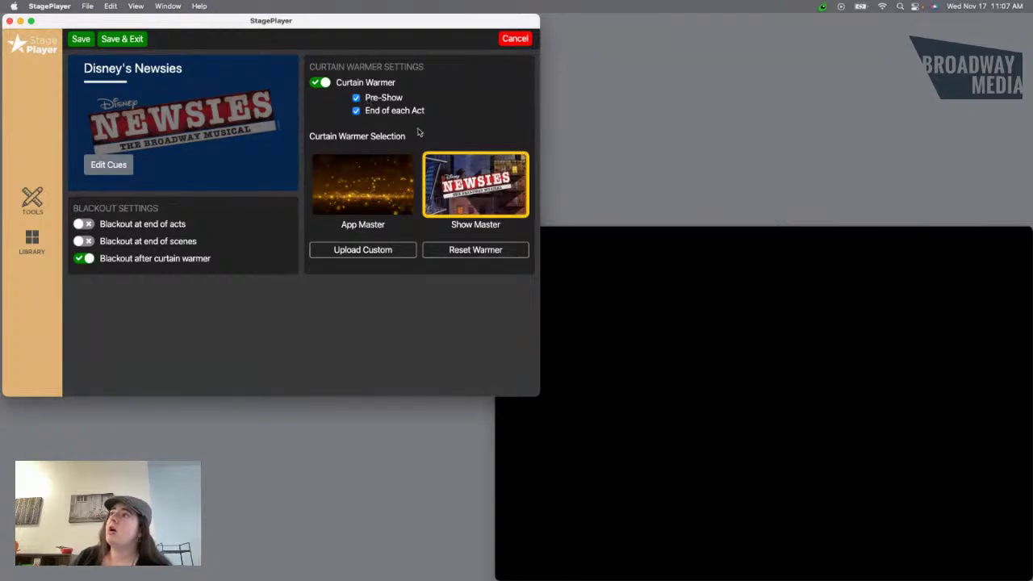
Step: Disable the curtain warmer's Pre-Show and End of each Act options and enable both again
{"action": "left_click", "coordinate": [356, 98]}
{"action": "left_click", "coordinate": [357, 111]}
{"action": "left_click", "coordinate": [356, 98]}
{"action": "left_click", "coordinate": [357, 111]}
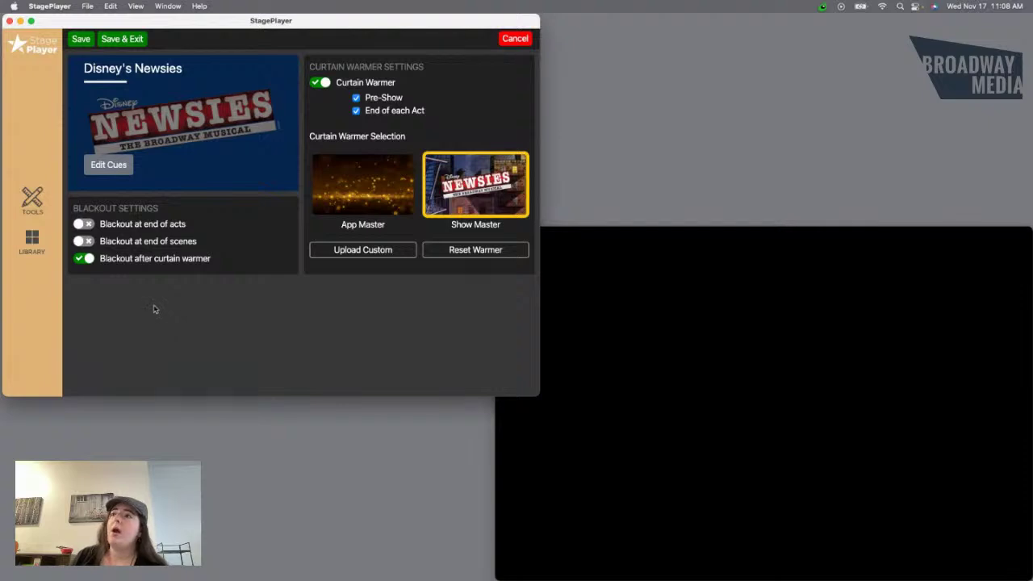
Step: Toggle each blackout setting, leaving only the blackout after curtain warmer enabled and those at end of scenes and acts off
{"action": "left_click", "coordinate": [82, 258]}
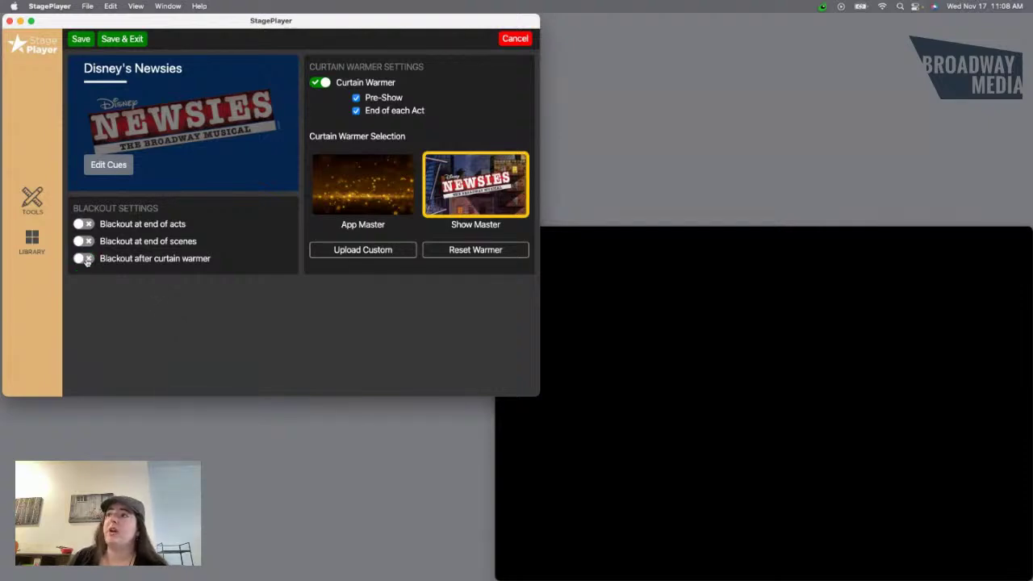
{"action": "left_click", "coordinate": [80, 258]}
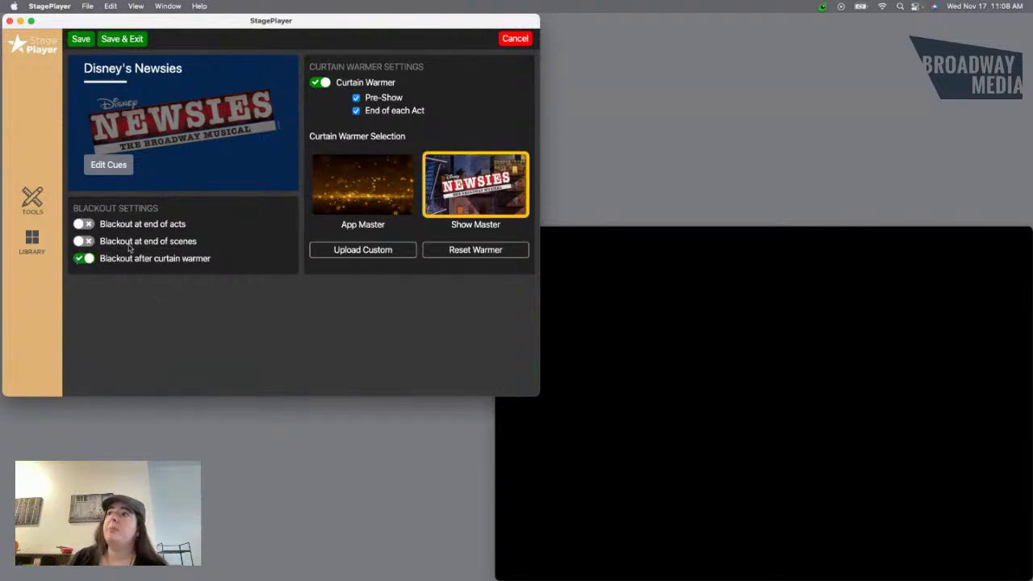
{"action": "left_click", "coordinate": [81, 241]}
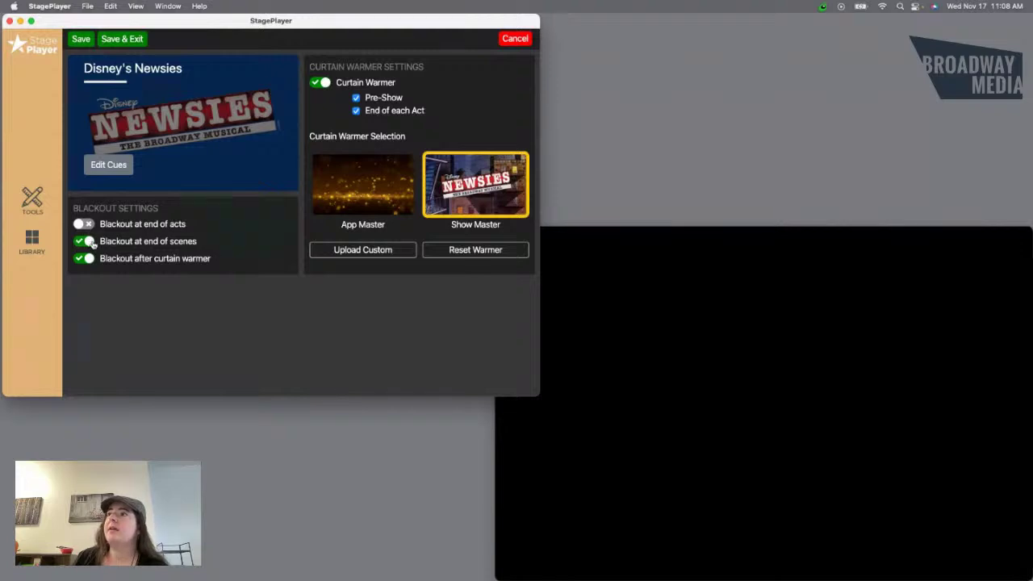
{"action": "left_click", "coordinate": [91, 241]}
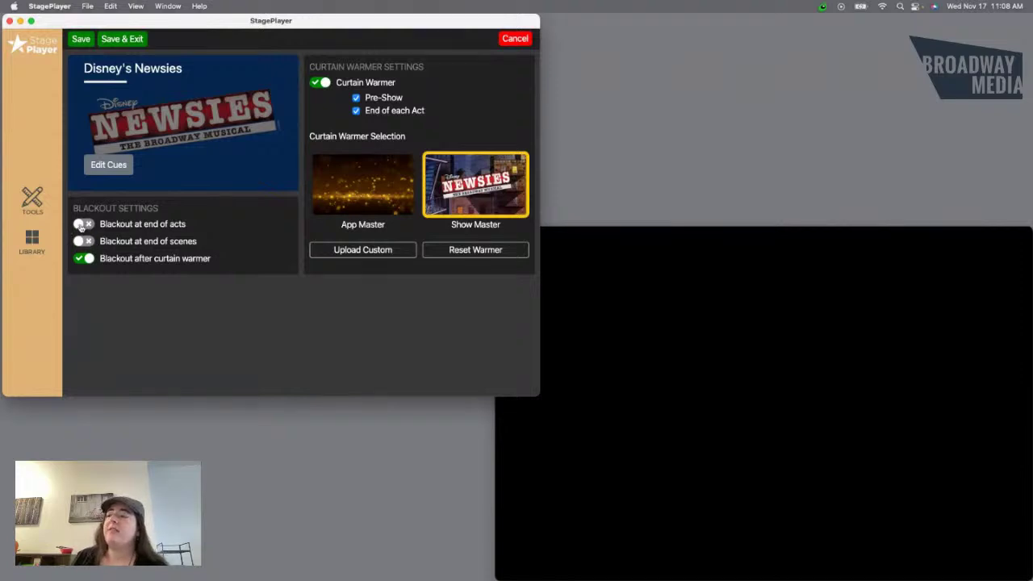
{"action": "left_click", "coordinate": [81, 225]}
{"action": "left_click", "coordinate": [81, 225]}
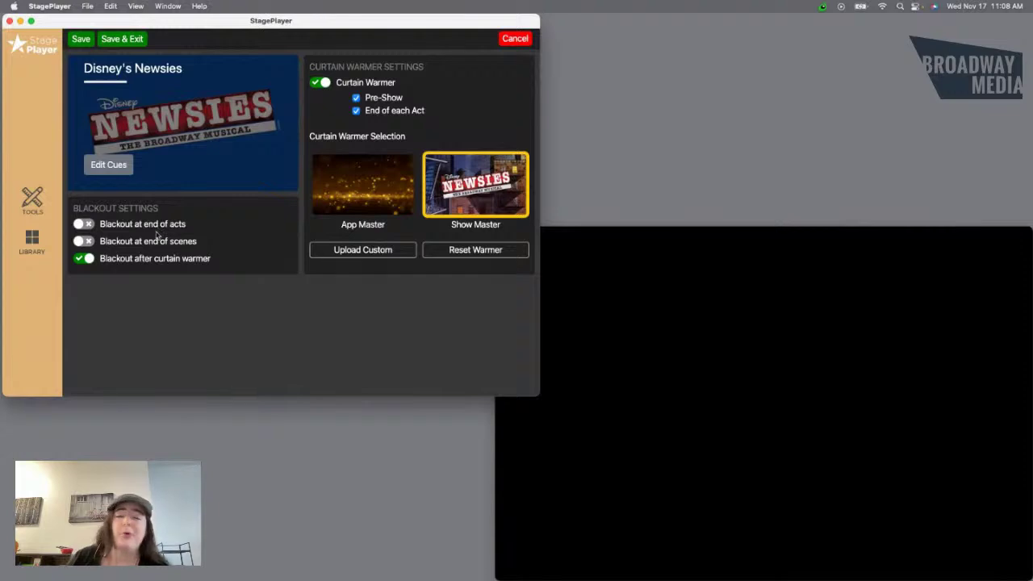
Step: Open the cue editor for Act 1, Scene 1- Newsboys' Lodging House & Newsie Square
{"action": "left_click", "coordinate": [107, 166]}
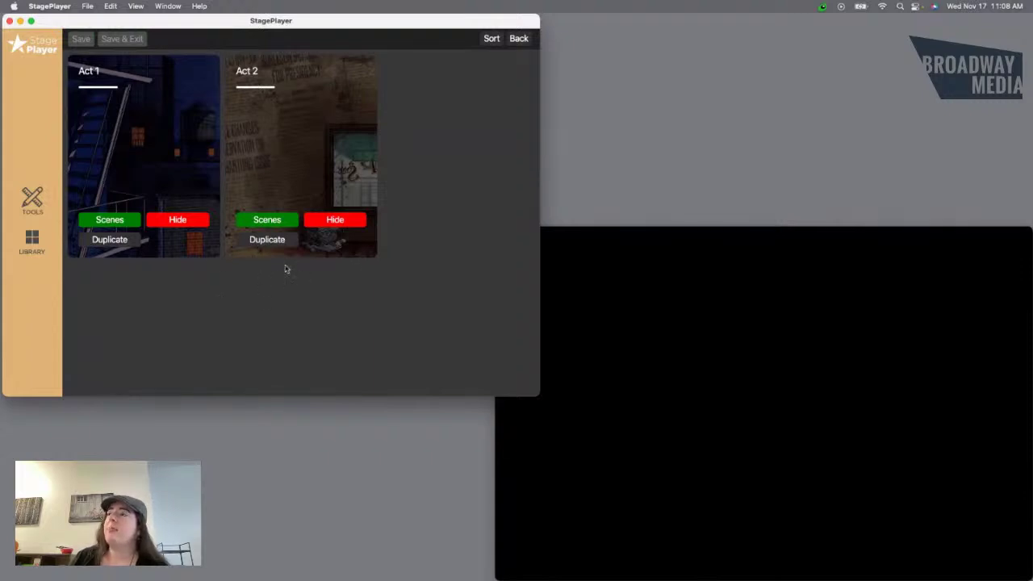
{"action": "left_click", "coordinate": [108, 221]}
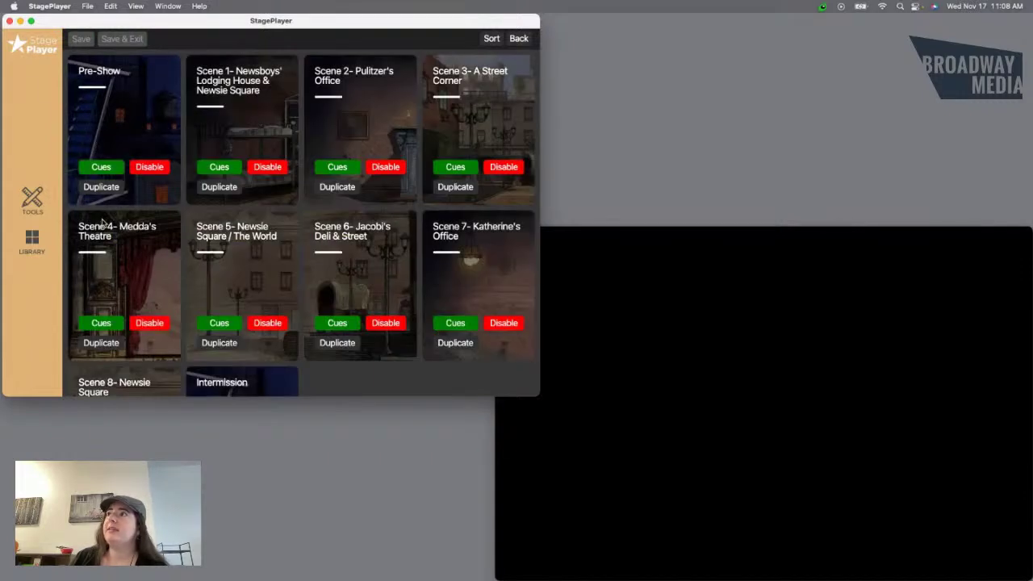
{"action": "left_click", "coordinate": [220, 167]}
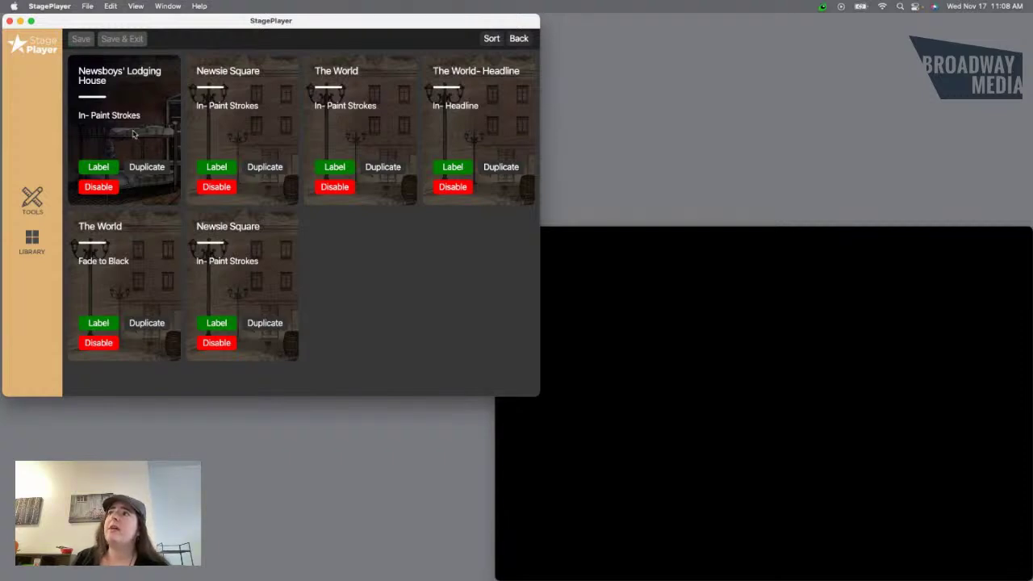
Step: Disable the Newsboys' Lodging House cue and enable it again
{"action": "left_click", "coordinate": [92, 187]}
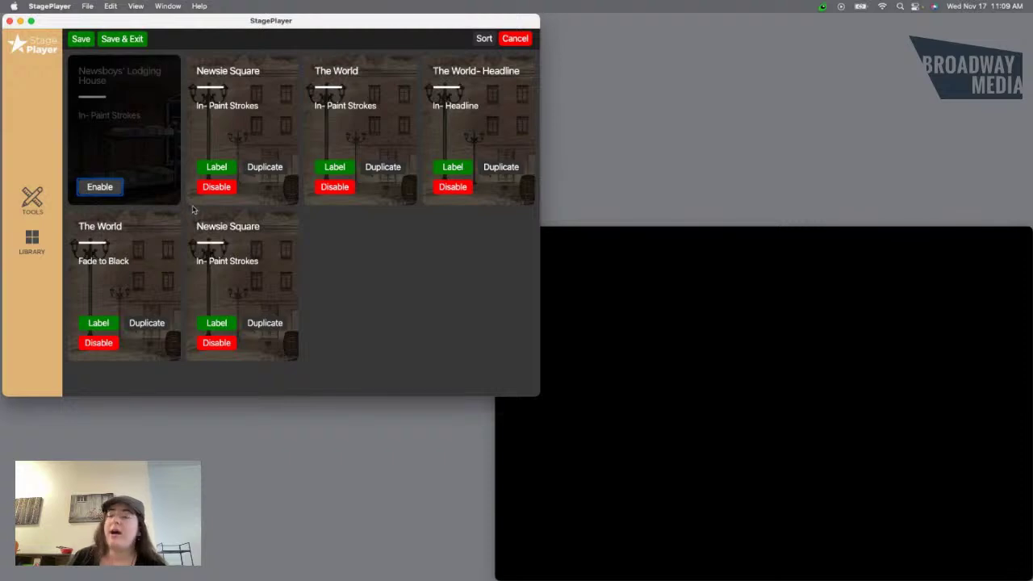
{"action": "left_click", "coordinate": [100, 187]}
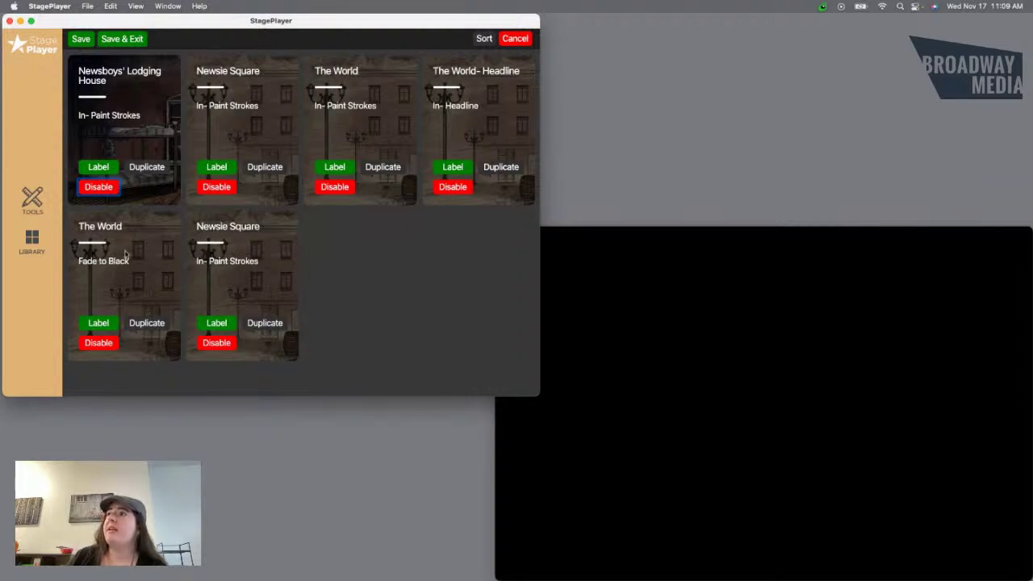
Step: Duplicate the World- Headline cue and place the copy directly after The World's Fade to Black cue, saving the cue list
{"action": "left_click", "coordinate": [500, 169]}
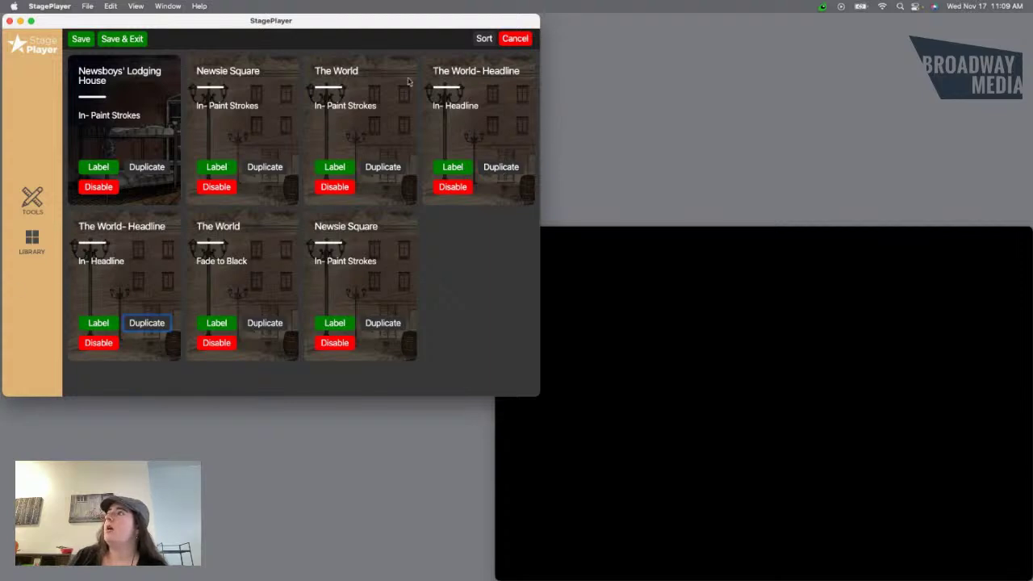
{"action": "left_click", "coordinate": [483, 39]}
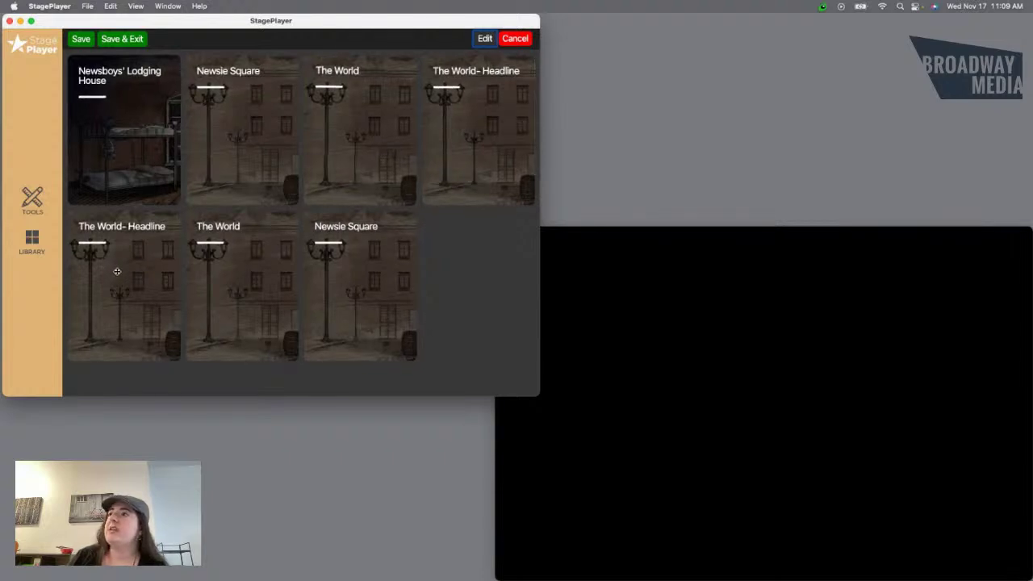
{"action": "left_click_drag", "start_coordinate": [118, 272], "coordinate": [191, 269]}
{"action": "left_click_drag", "start_coordinate": [228, 272], "coordinate": [231, 270]}
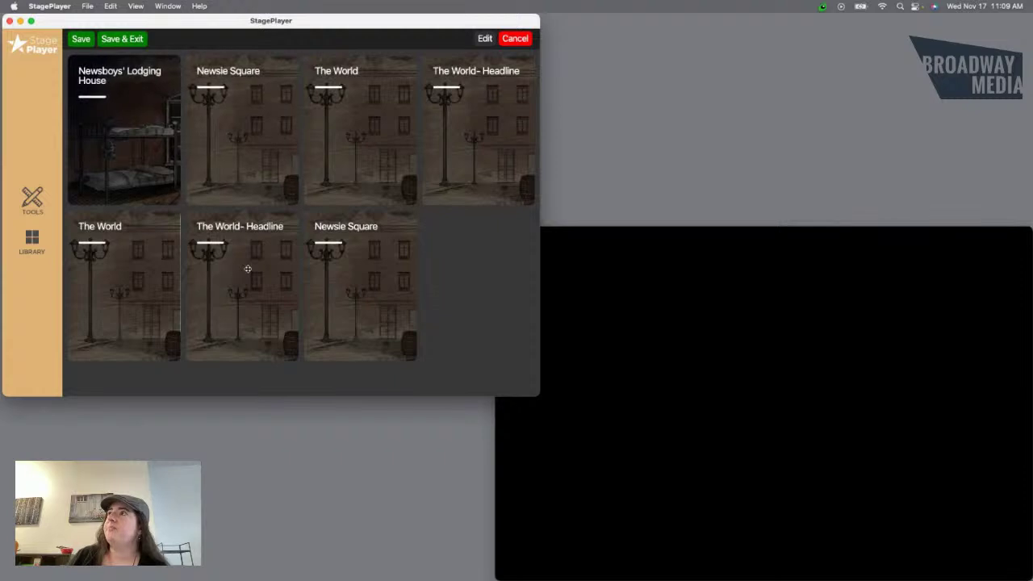
{"action": "left_click", "coordinate": [485, 40]}
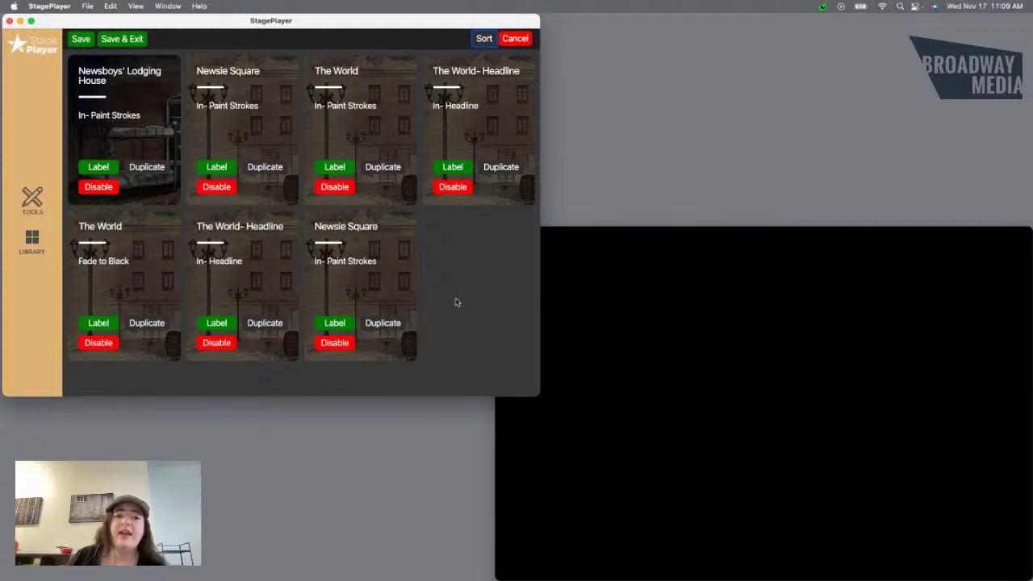
{"action": "left_click", "coordinate": [88, 46]}
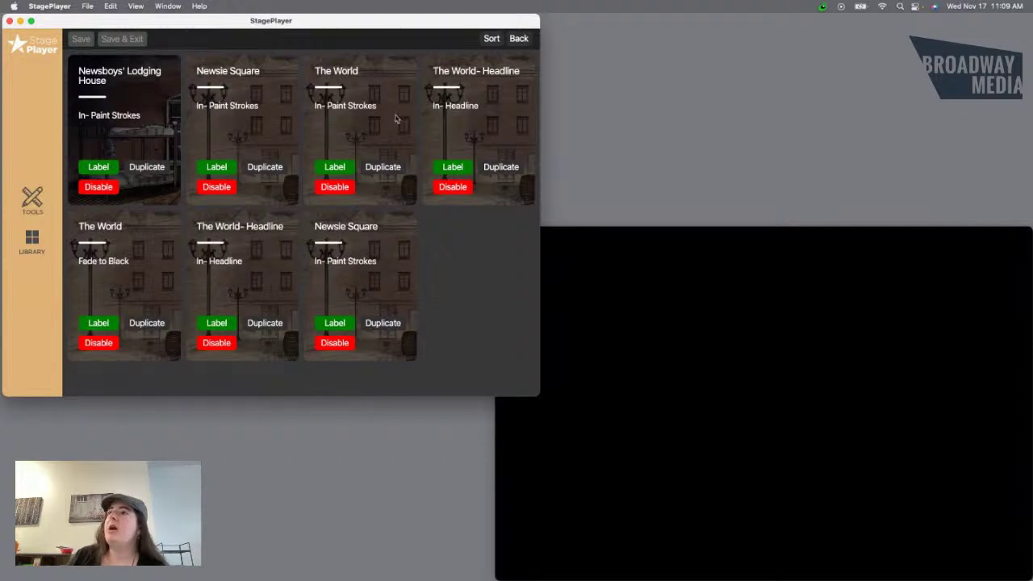
Step: Return to the show library and start presenting Disney's Newsies
{"action": "left_click", "coordinate": [519, 40]}
{"action": "left_click", "coordinate": [518, 41]}
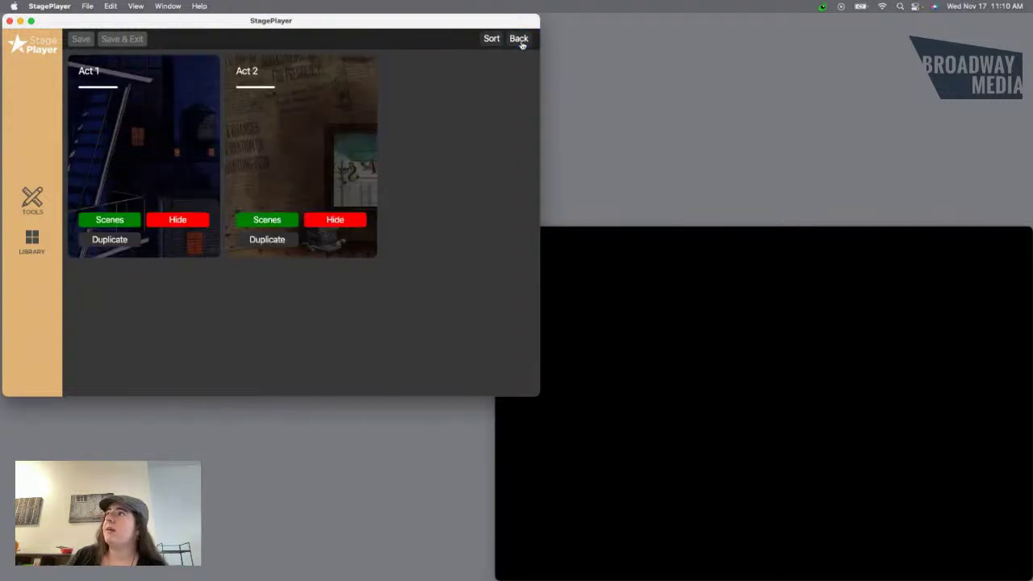
{"action": "left_click", "coordinate": [519, 40]}
{"action": "left_click", "coordinate": [519, 40]}
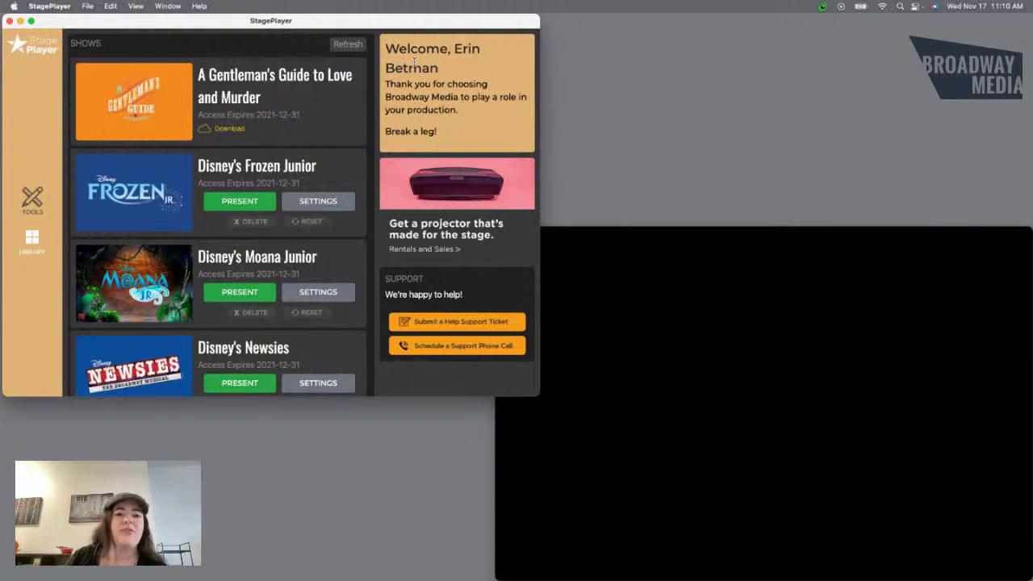
{"action": "scroll", "coordinate": [330, 124], "scroll_direction": "down", "scroll_amount": 3}
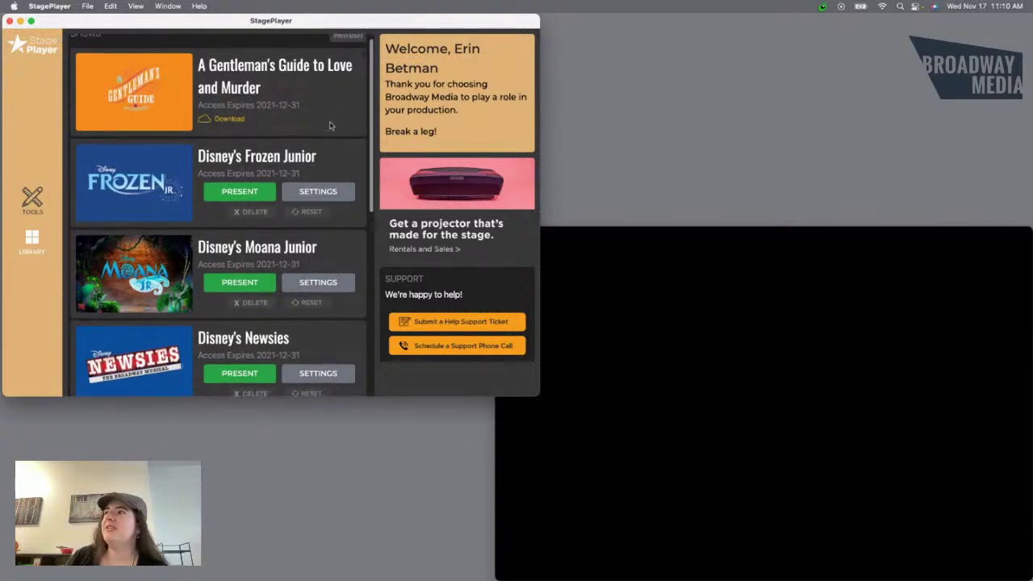
{"action": "scroll", "coordinate": [329, 124], "scroll_direction": "up", "scroll_amount": 1}
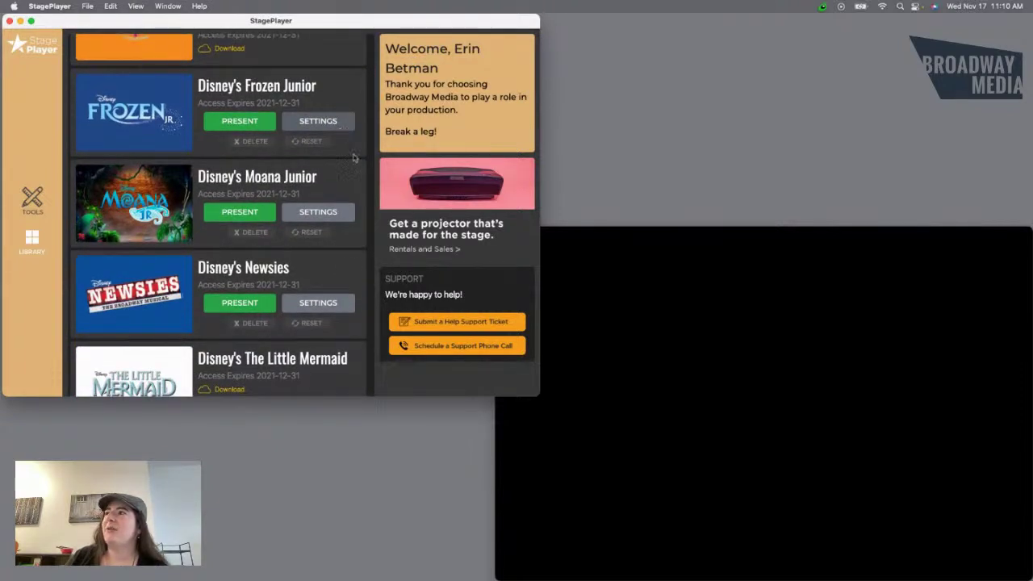
{"action": "left_click", "coordinate": [240, 304]}
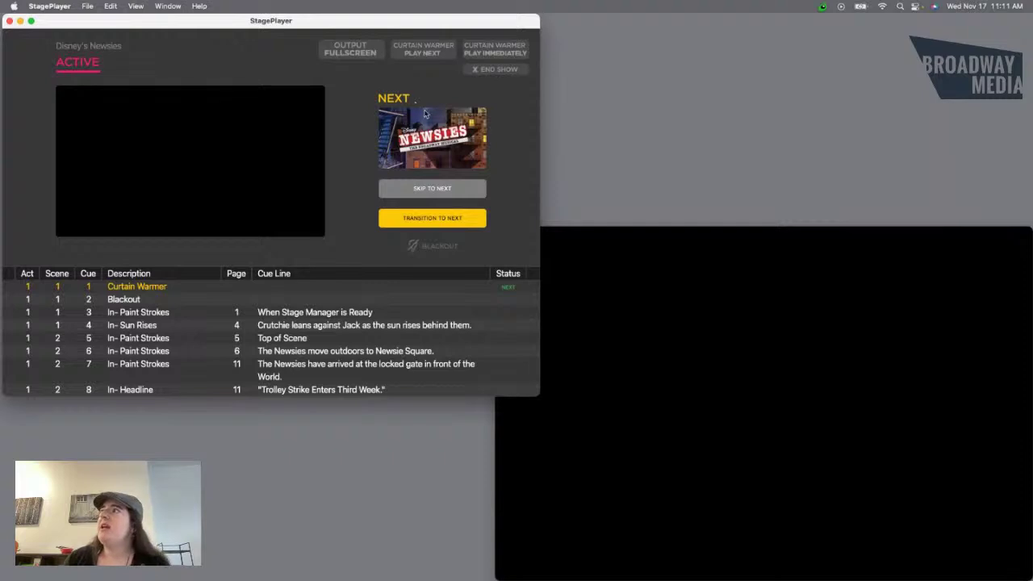
Step: Transition to the curtain warmer and bring the output window forward to view it before returning to the control window
{"action": "left_click", "coordinate": [466, 219]}
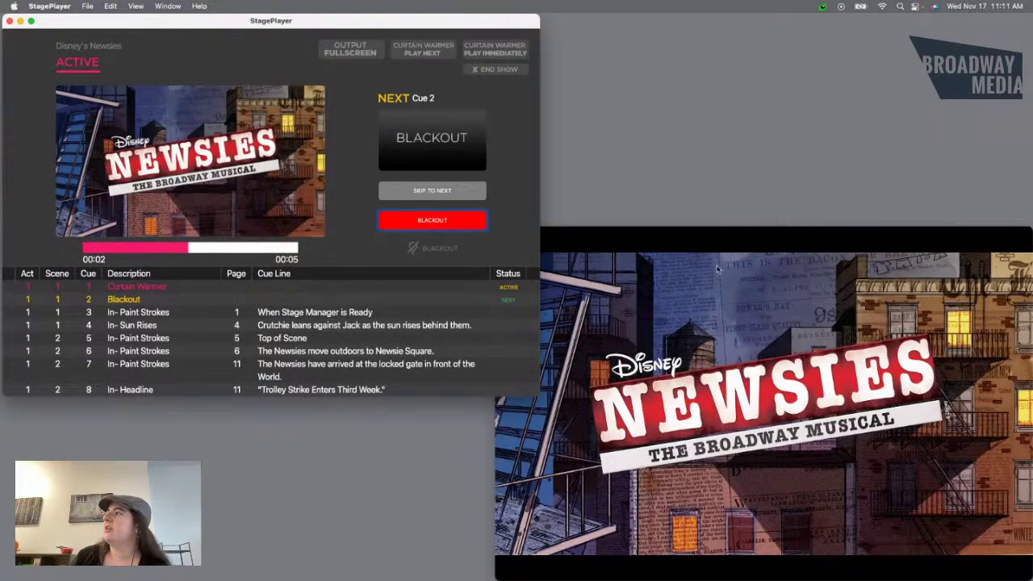
{"action": "left_click", "coordinate": [705, 240]}
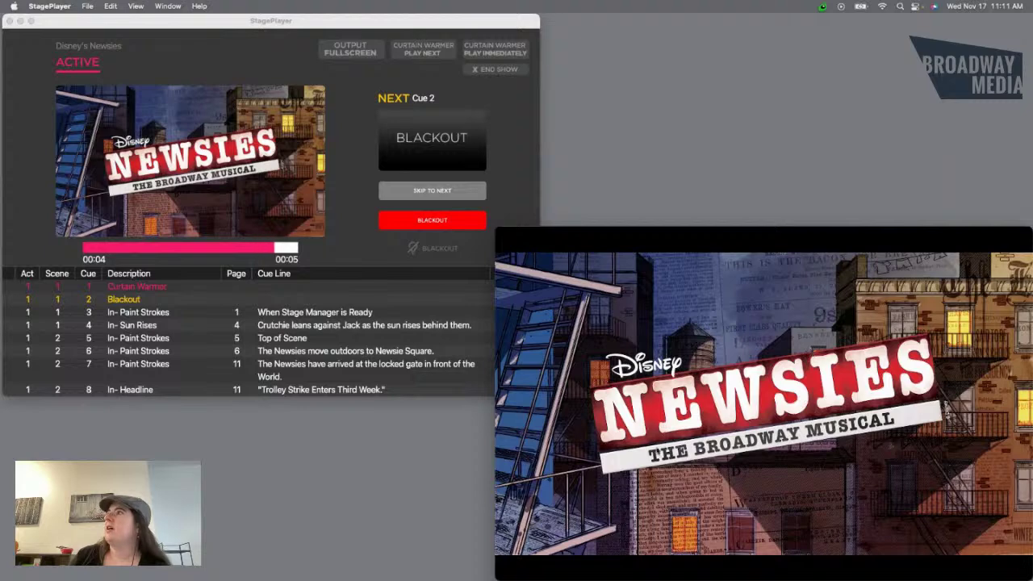
{"action": "left_click", "coordinate": [330, 20]}
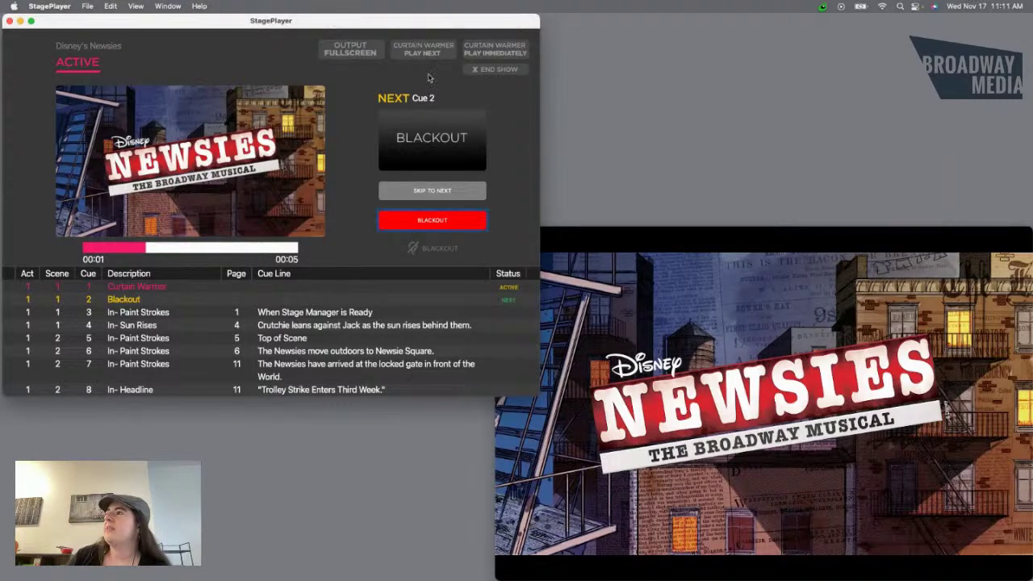
Step: Go to the cue 2 blackout and transition to cue 3, In- Paint Strokes, viewing it in the output window
{"action": "left_click", "coordinate": [449, 225]}
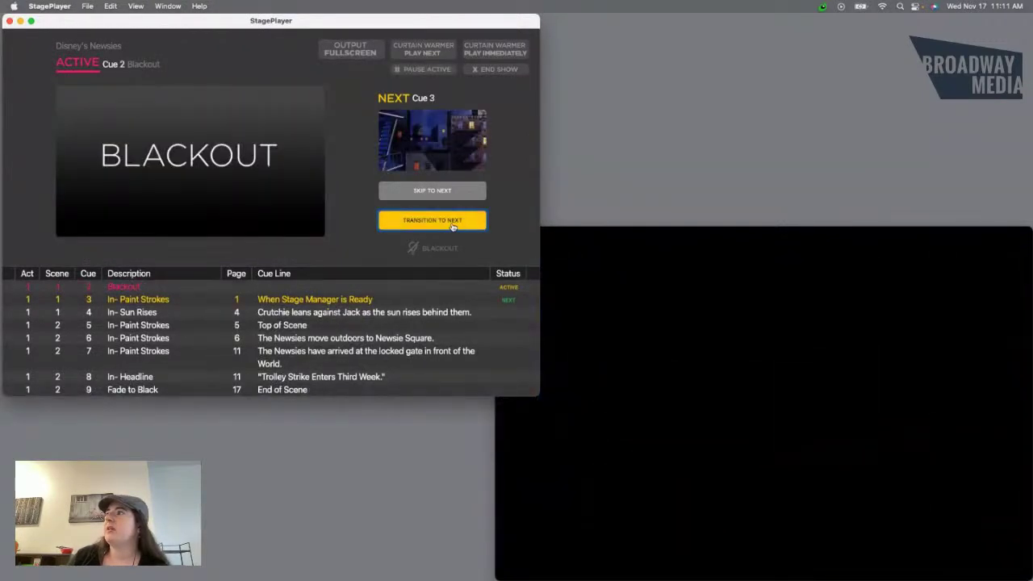
{"action": "left_click", "coordinate": [453, 223]}
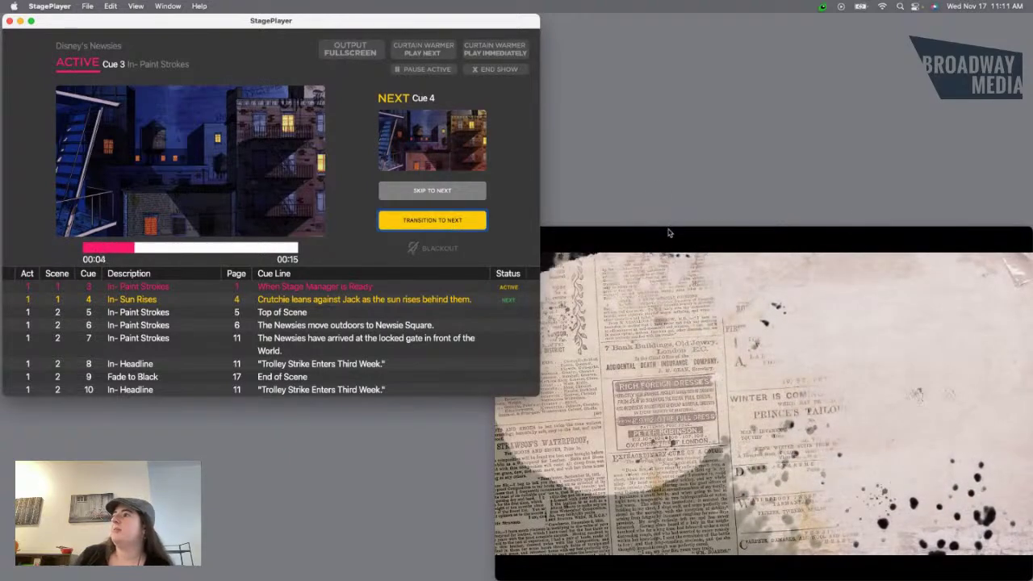
{"action": "left_click", "coordinate": [669, 232]}
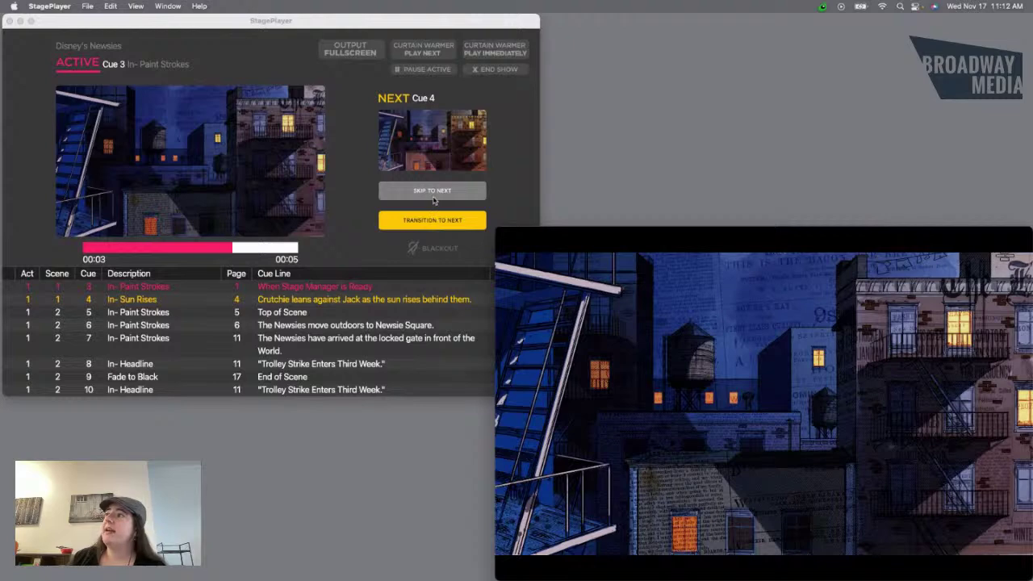
{"action": "left_click", "coordinate": [387, 235]}
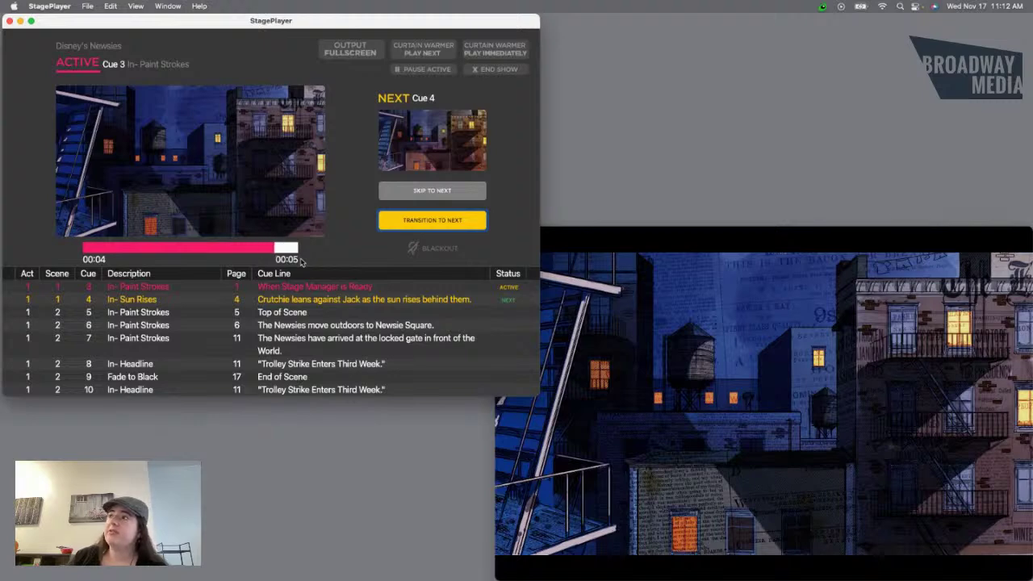
Step: Transition to cue 4, In- Sun Rises, and skip ahead to cue 5, In- Paint Strokes
{"action": "left_click", "coordinate": [424, 224]}
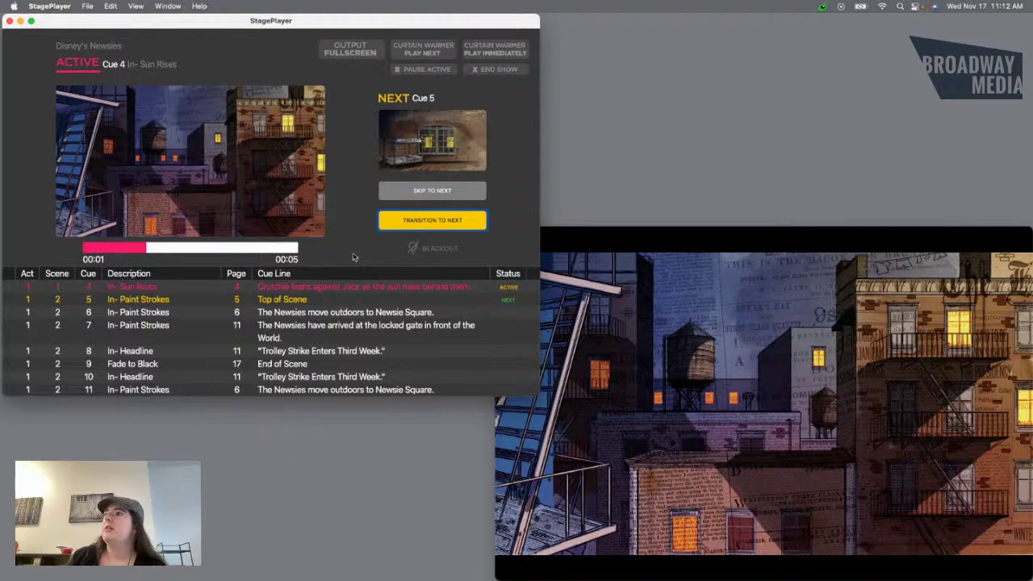
{"action": "left_click", "coordinate": [436, 191]}
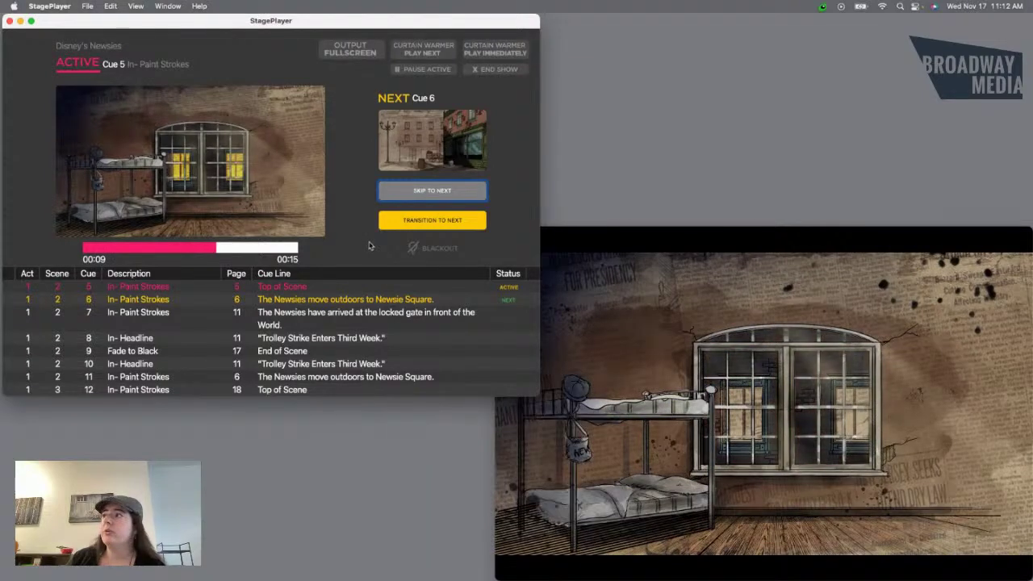
Step: Black out the output during cue 5 and transition to cue 6, In- Paint Strokes
{"action": "left_click", "coordinate": [430, 250]}
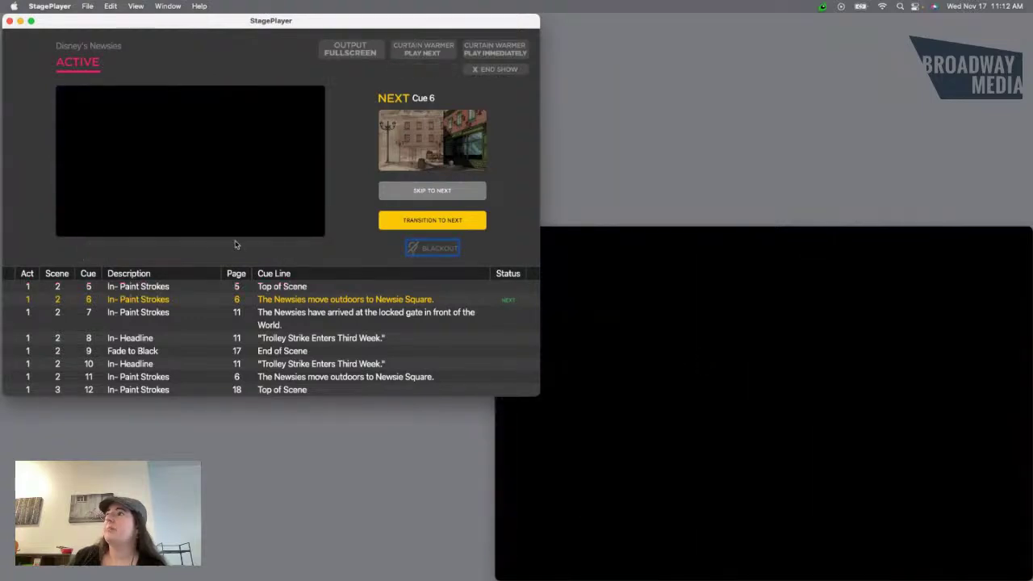
{"action": "left_click", "coordinate": [440, 220]}
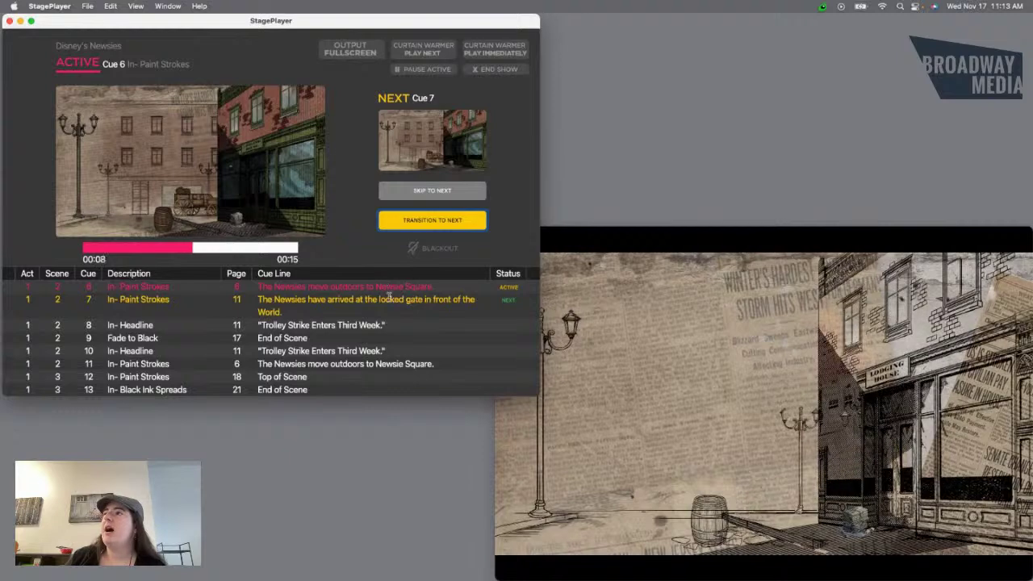
Step: Look through the cue list and jump immediately to cue 19, In- Sketch of Katherine, in Act 1, Scene 5
{"action": "scroll", "coordinate": [390, 297], "scroll_direction": "up", "scroll_amount": 5}
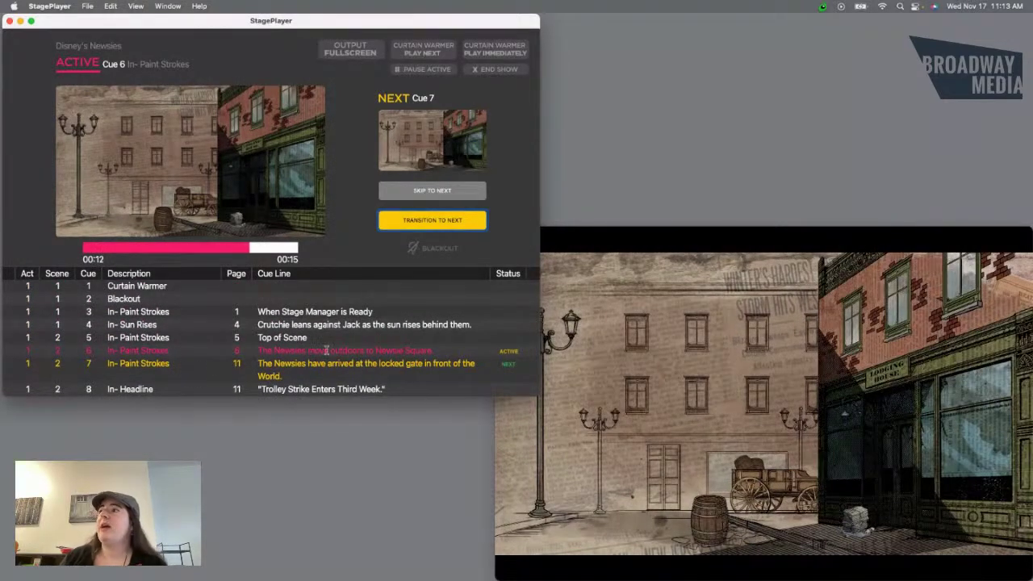
{"action": "scroll", "coordinate": [217, 356], "scroll_direction": "down", "scroll_amount": 1}
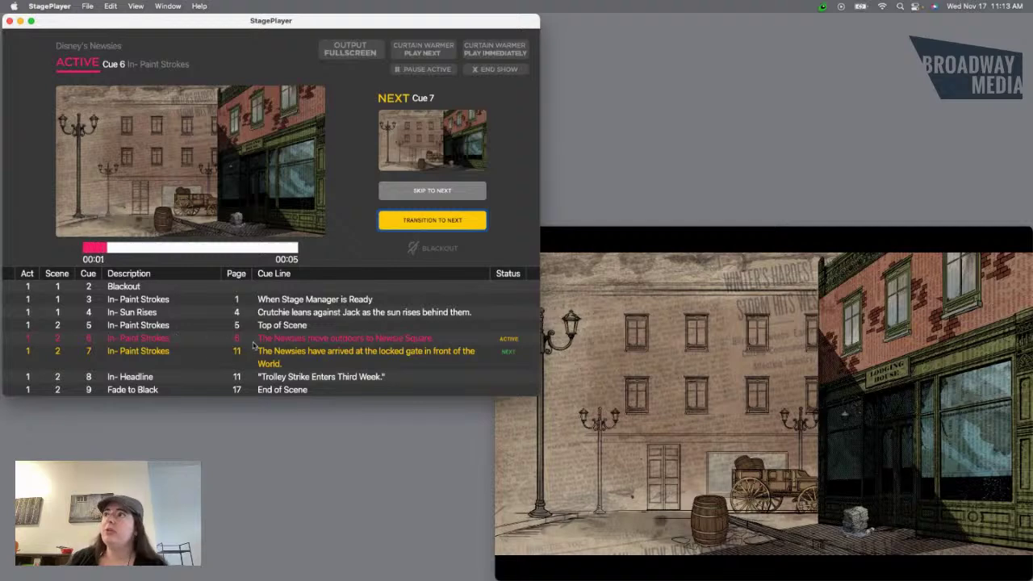
{"action": "scroll", "coordinate": [354, 301], "scroll_direction": "down", "scroll_amount": 1}
{"action": "scroll", "coordinate": [365, 324], "scroll_direction": "down", "scroll_amount": 1}
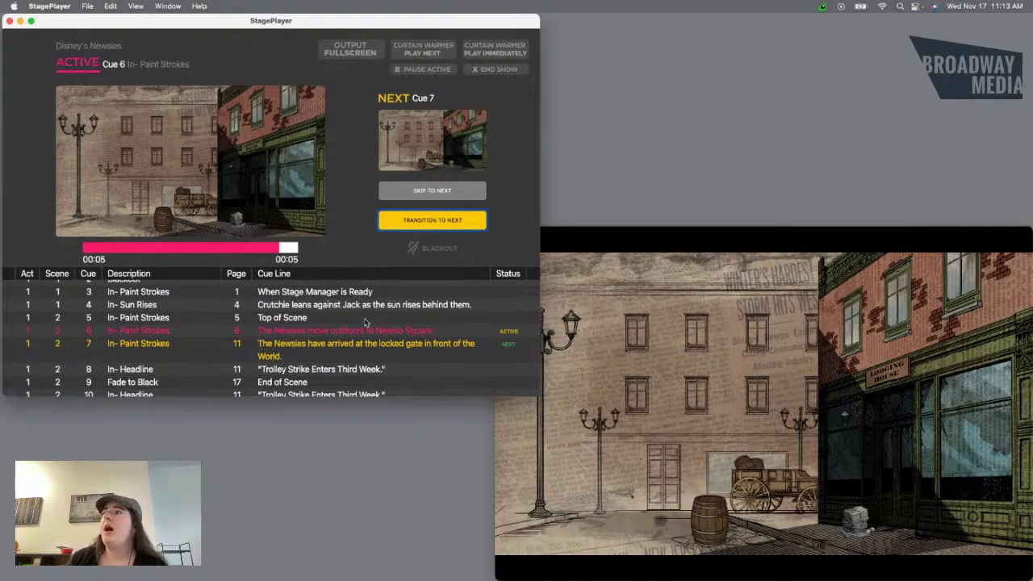
{"action": "scroll", "coordinate": [340, 276], "scroll_direction": "down", "scroll_amount": 1}
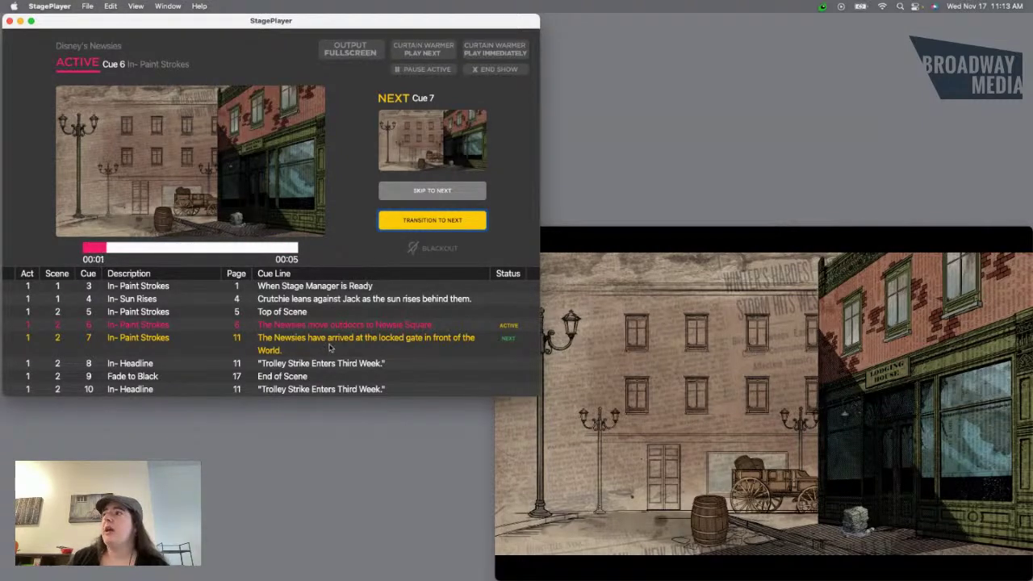
{"action": "scroll", "coordinate": [329, 348], "scroll_direction": "down", "scroll_amount": 3}
{"action": "scroll", "coordinate": [329, 347], "scroll_direction": "down", "scroll_amount": 4}
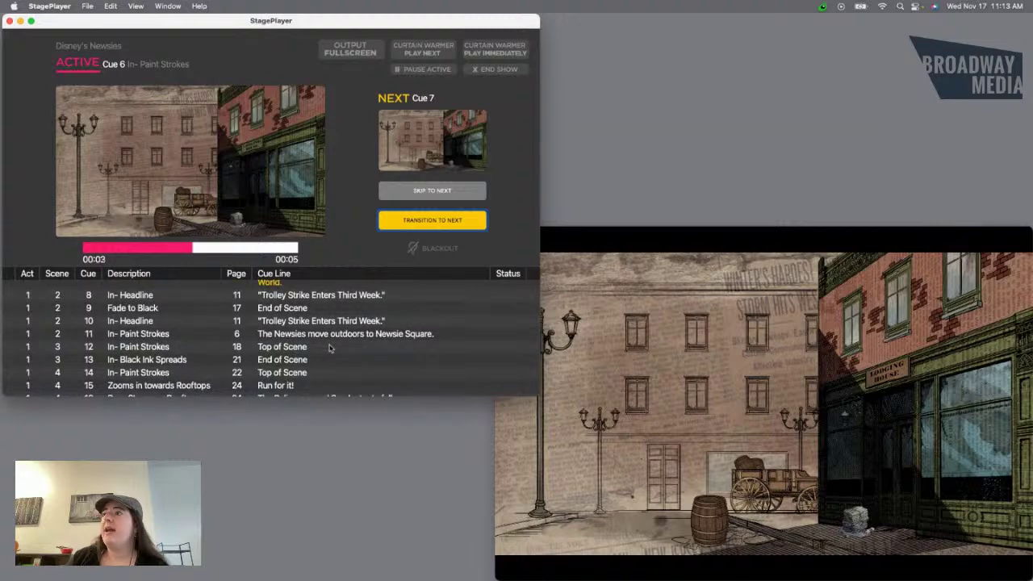
{"action": "scroll", "coordinate": [330, 348], "scroll_direction": "down", "scroll_amount": 5}
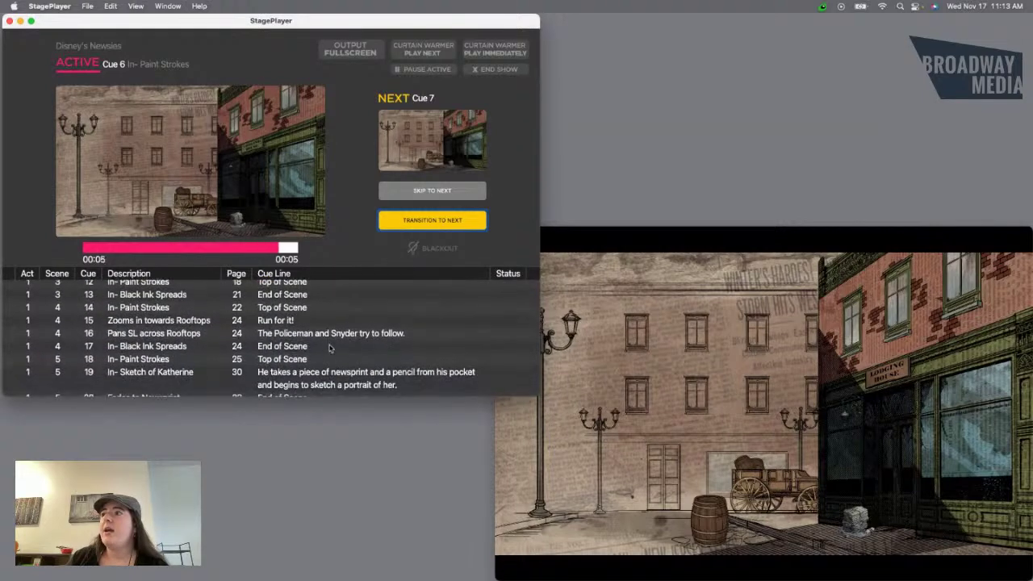
{"action": "scroll", "coordinate": [323, 349], "scroll_direction": "down", "scroll_amount": 1}
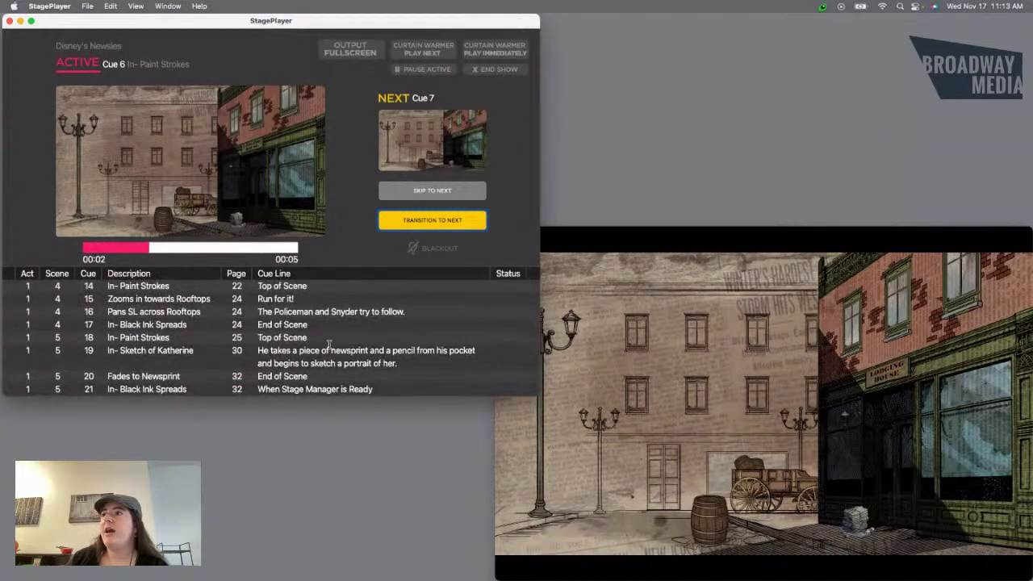
{"action": "double_click", "coordinate": [195, 361]}
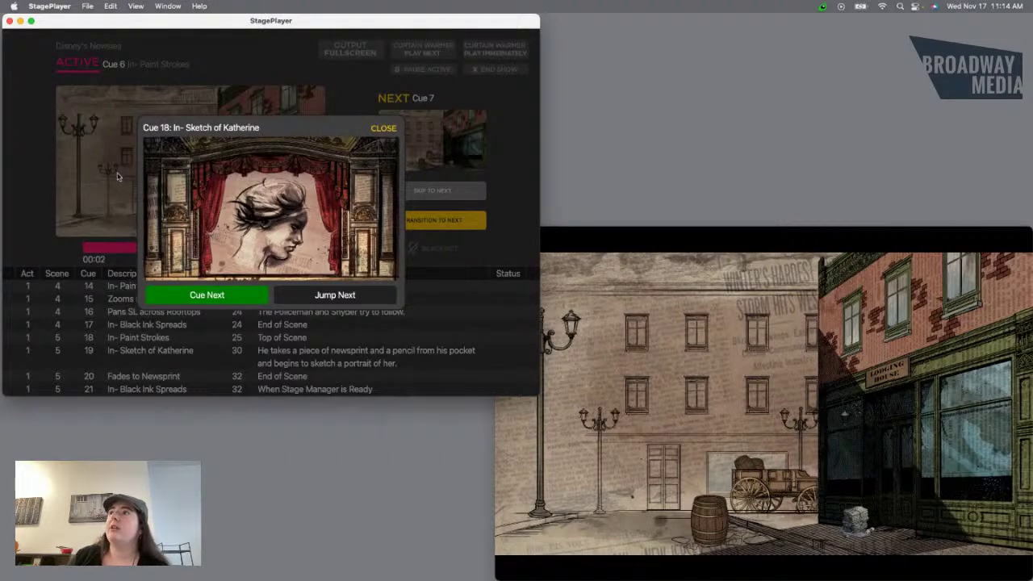
{"action": "left_click", "coordinate": [364, 296]}
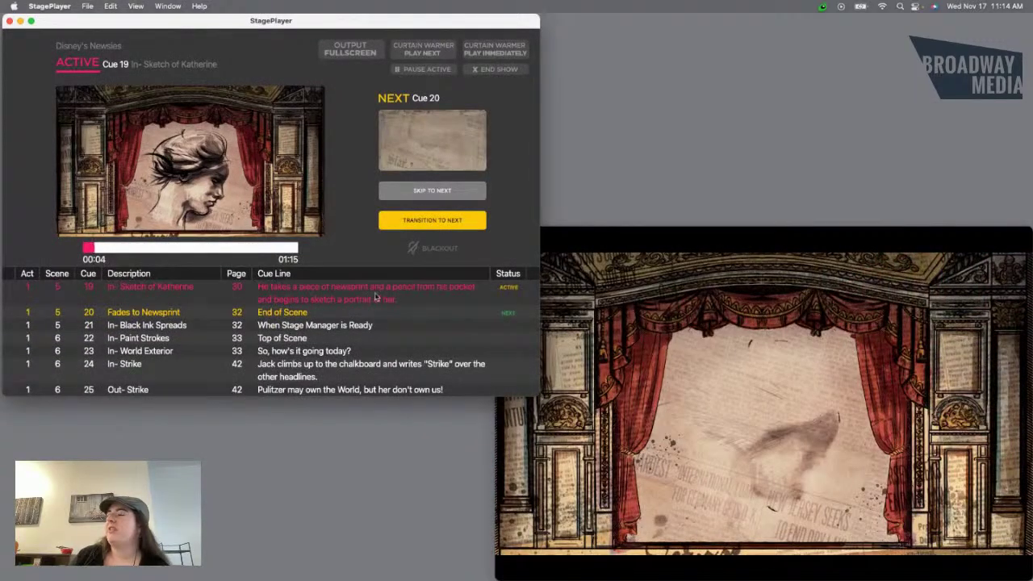
Step: View the Katherine sketch in the output window, return to the control window, and try the fullscreen output option
{"action": "left_click", "coordinate": [660, 238]}
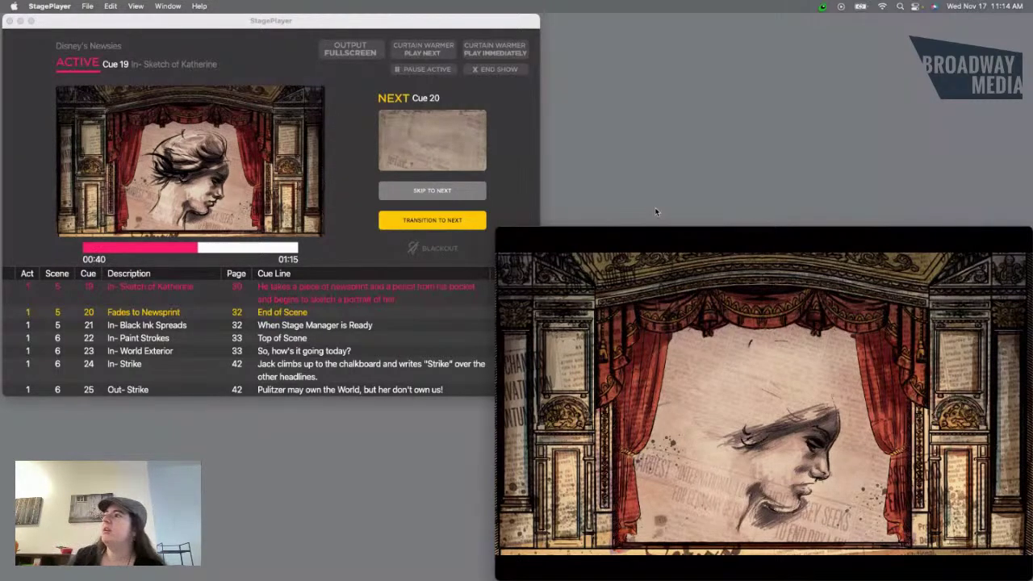
{"action": "left_click", "coordinate": [414, 27]}
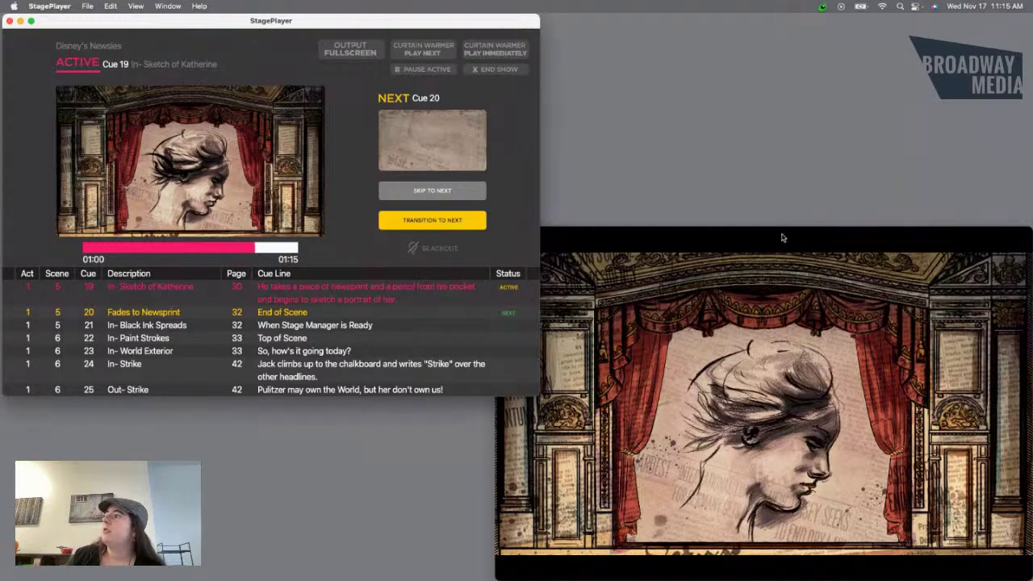
{"action": "left_click", "coordinate": [340, 51]}
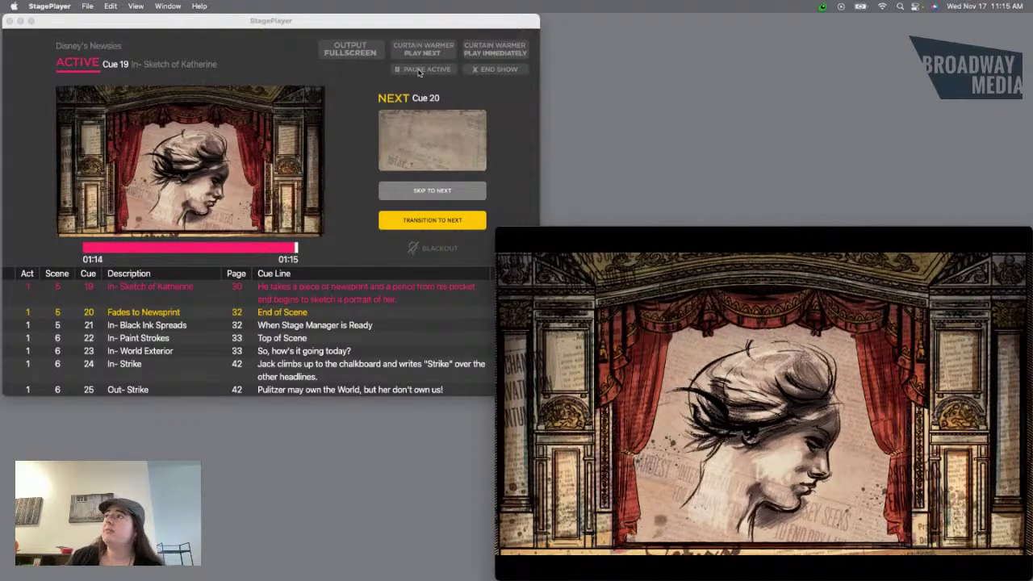
Step: Set the curtain warmer to play next after cue 19 and locate it in the cue list
{"action": "left_click", "coordinate": [363, 78]}
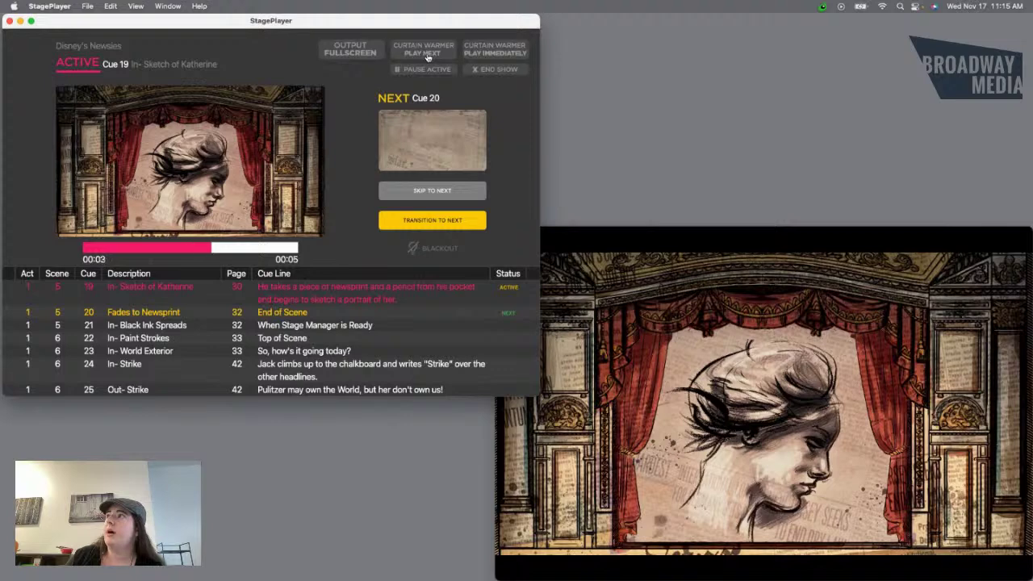
{"action": "left_click", "coordinate": [428, 56]}
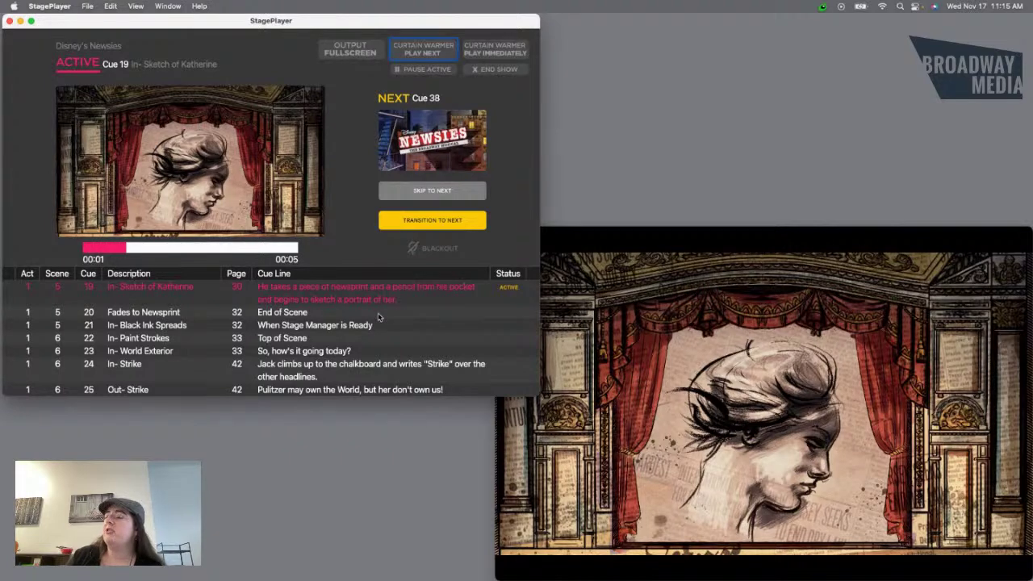
{"action": "scroll", "coordinate": [379, 316], "scroll_direction": "down", "scroll_amount": 5}
{"action": "scroll", "coordinate": [324, 326], "scroll_direction": "down", "scroll_amount": 5}
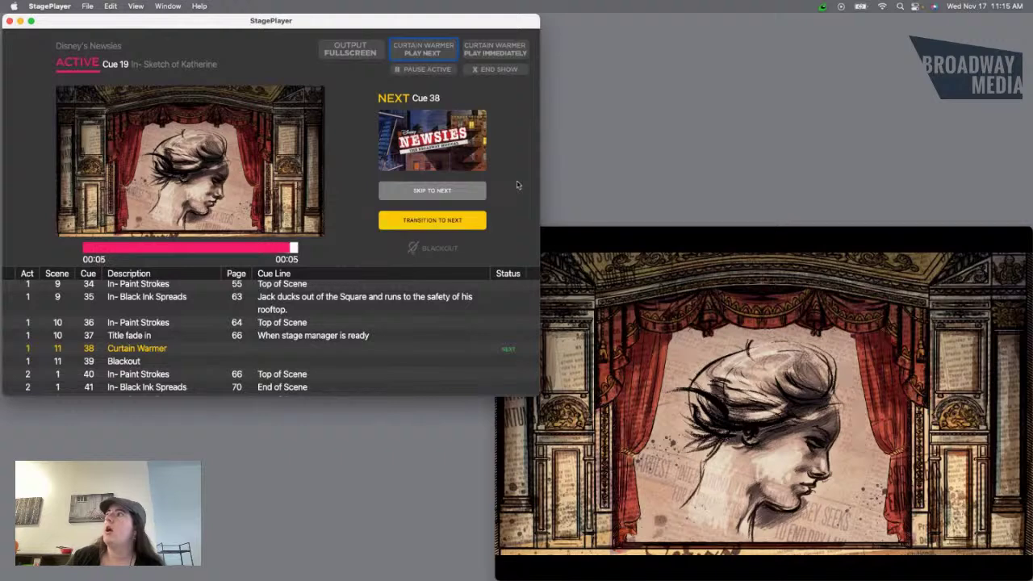
Step: Play the curtain warmer immediately and review the cues around it at the end of Act 1
{"action": "left_click", "coordinate": [497, 52]}
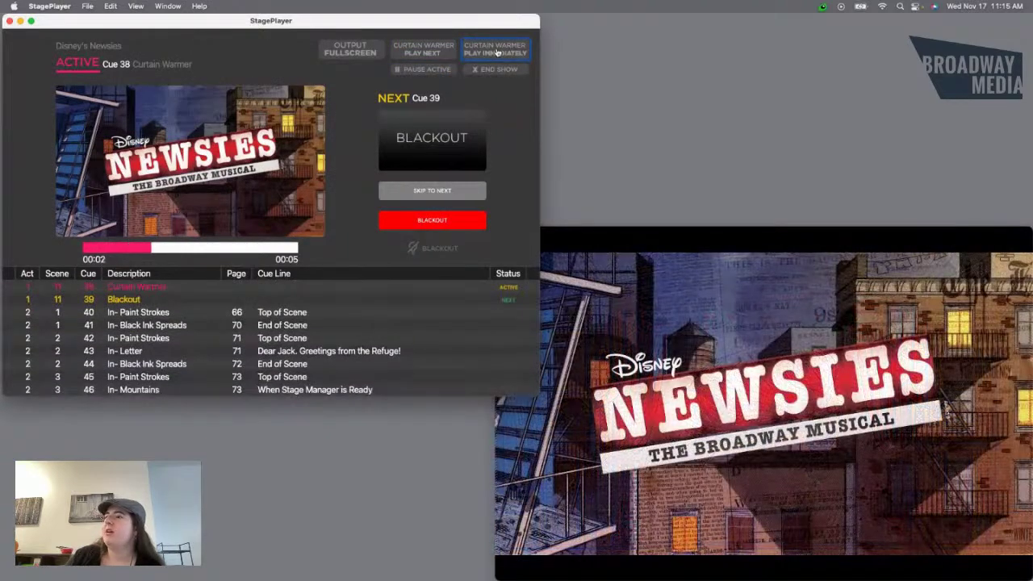
{"action": "scroll", "coordinate": [219, 327], "scroll_direction": "up", "scroll_amount": 2}
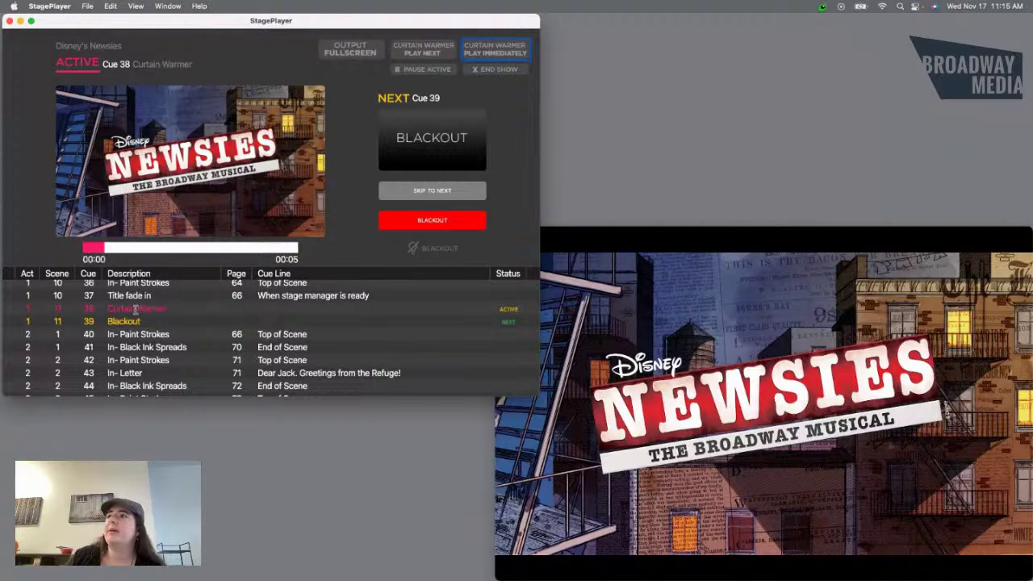
{"action": "scroll", "coordinate": [161, 322], "scroll_direction": "up", "scroll_amount": 1}
{"action": "scroll", "coordinate": [242, 299], "scroll_direction": "down", "scroll_amount": 1}
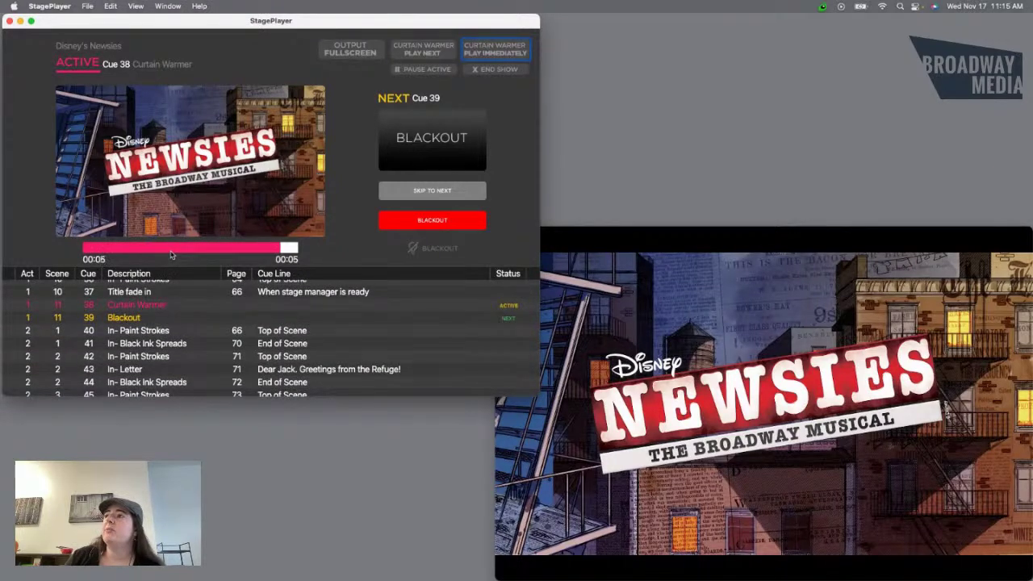
Step: Jump to cue 40, In- Paint Strokes, in Act 2, Scene 1, and pause and resume its playback
{"action": "left_click", "coordinate": [164, 330]}
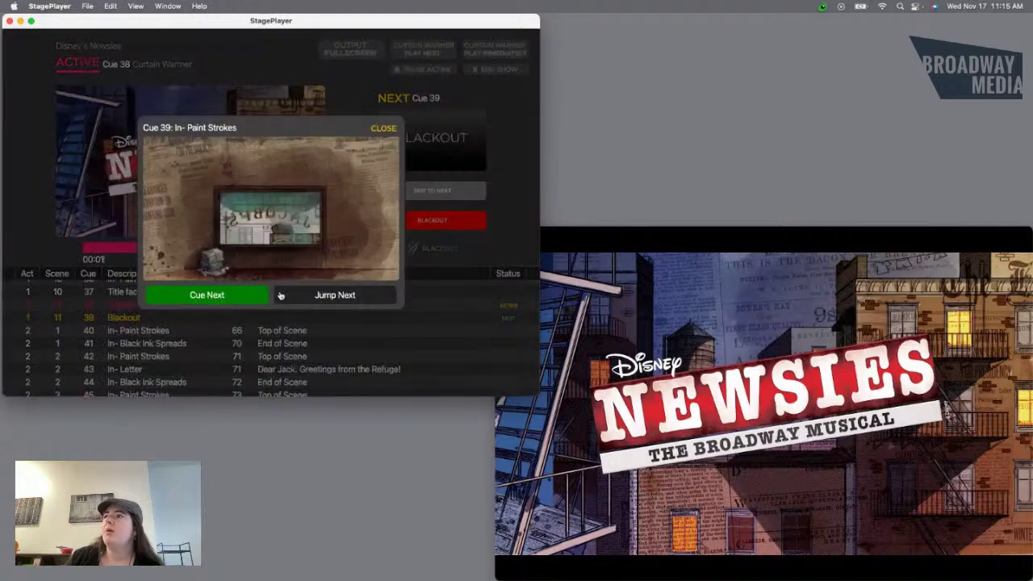
{"action": "left_click", "coordinate": [331, 295]}
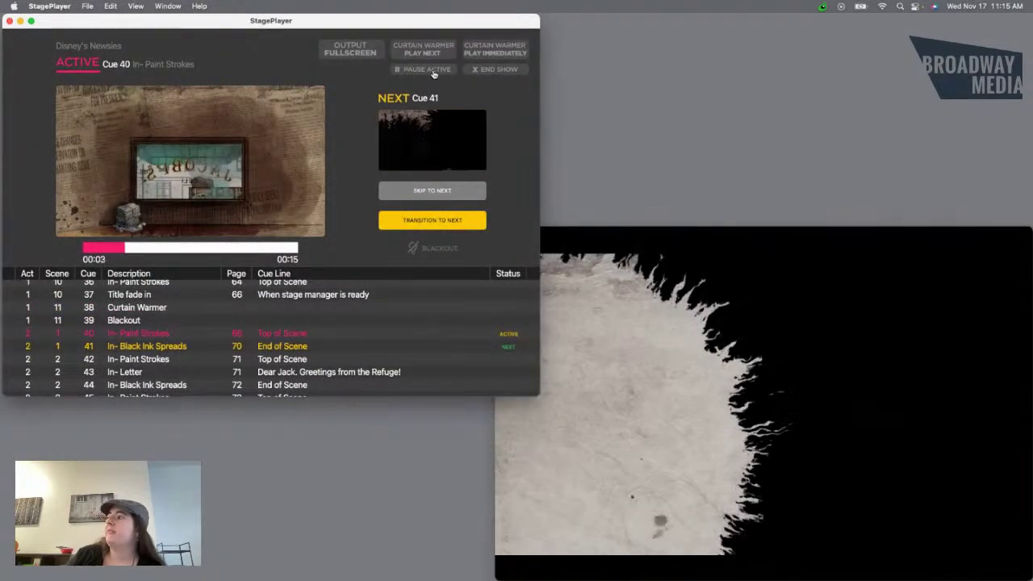
{"action": "left_click", "coordinate": [428, 70]}
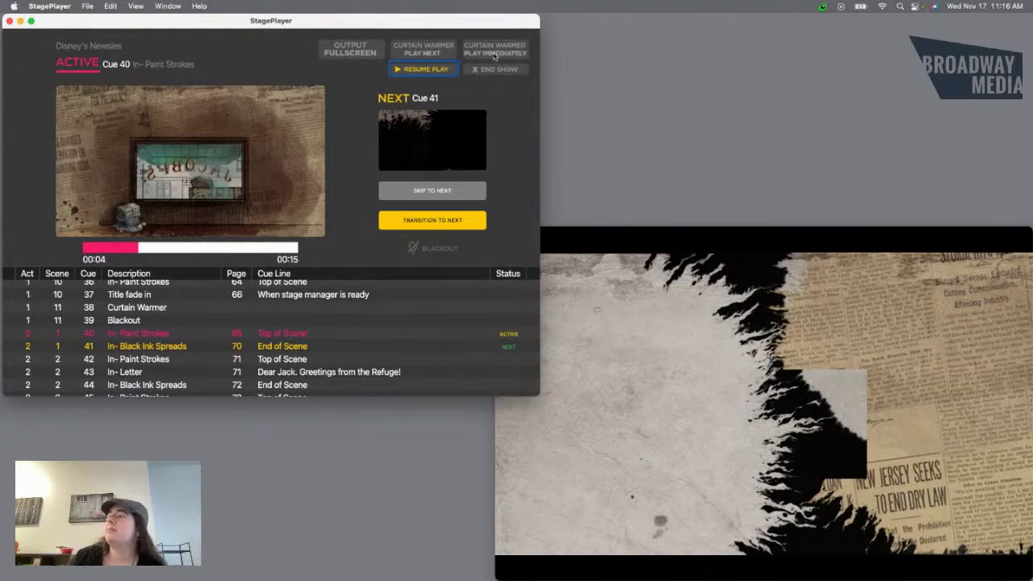
{"action": "left_click", "coordinate": [429, 70]}
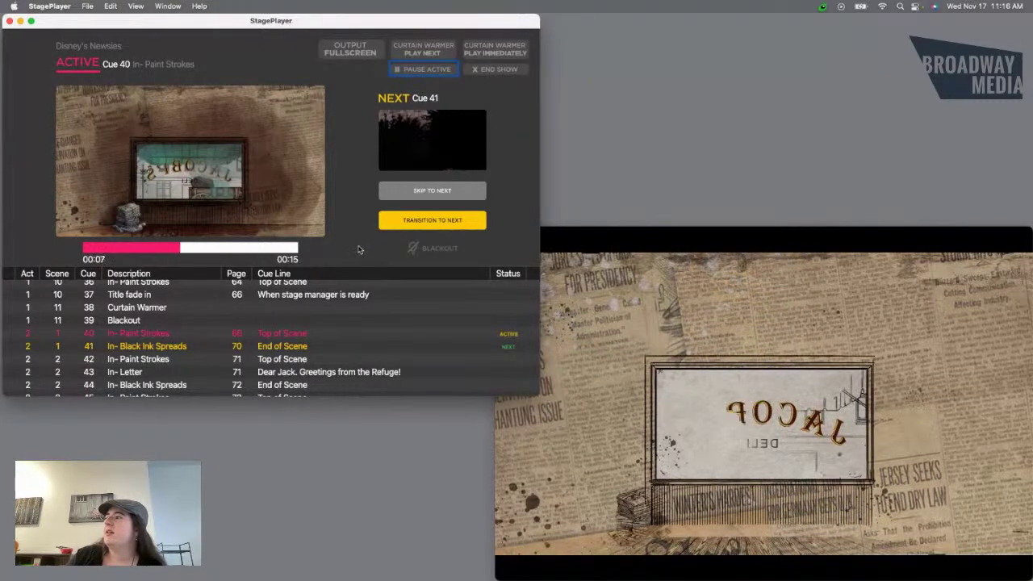
Step: Cue the Act 2 curtain warmer, cue 70 in Scene 11, as next and skip to it
{"action": "scroll", "coordinate": [328, 312], "scroll_direction": "down", "scroll_amount": 3}
{"action": "scroll", "coordinate": [327, 312], "scroll_direction": "down", "scroll_amount": 8}
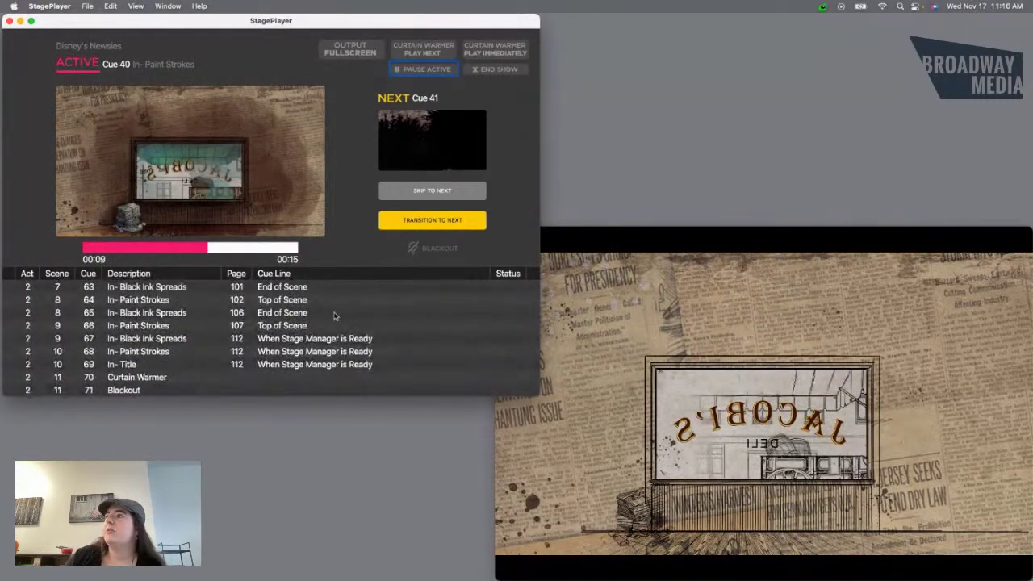
{"action": "double_click", "coordinate": [146, 379]}
{"action": "left_click", "coordinate": [205, 293]}
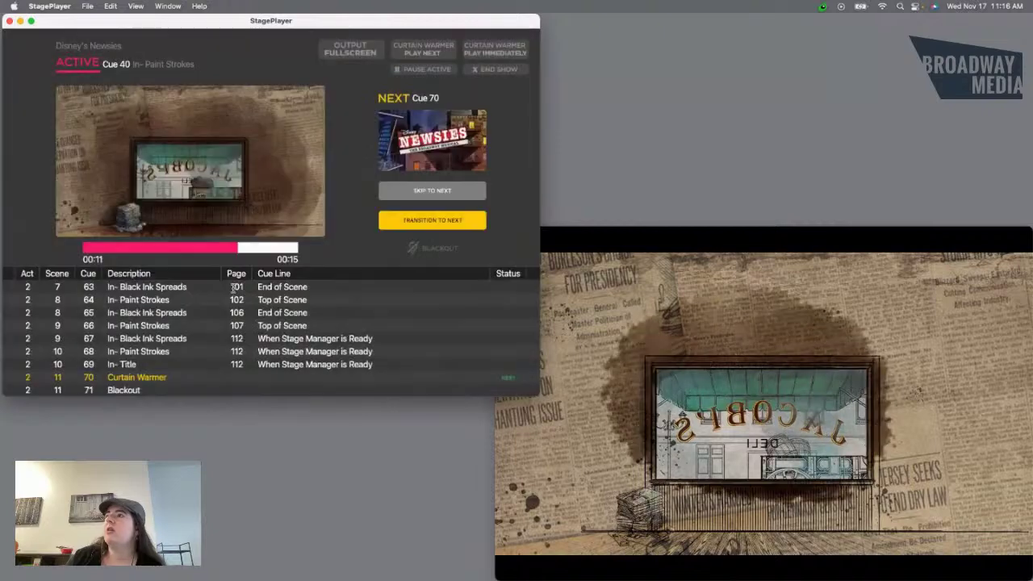
{"action": "left_click", "coordinate": [455, 193]}
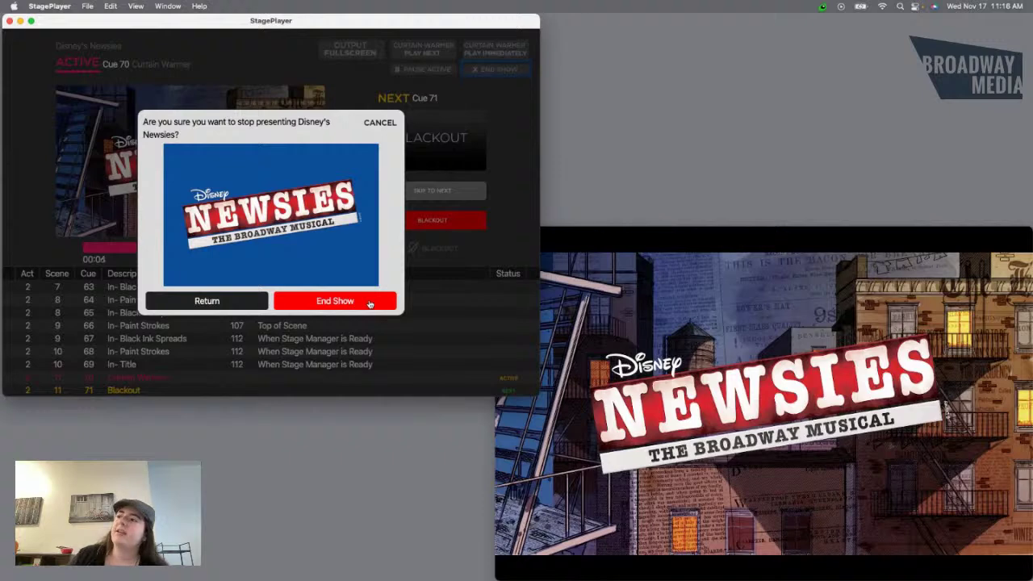
Step: End the Disney's Newsies presentation and look through the show library
{"action": "left_click", "coordinate": [370, 303]}
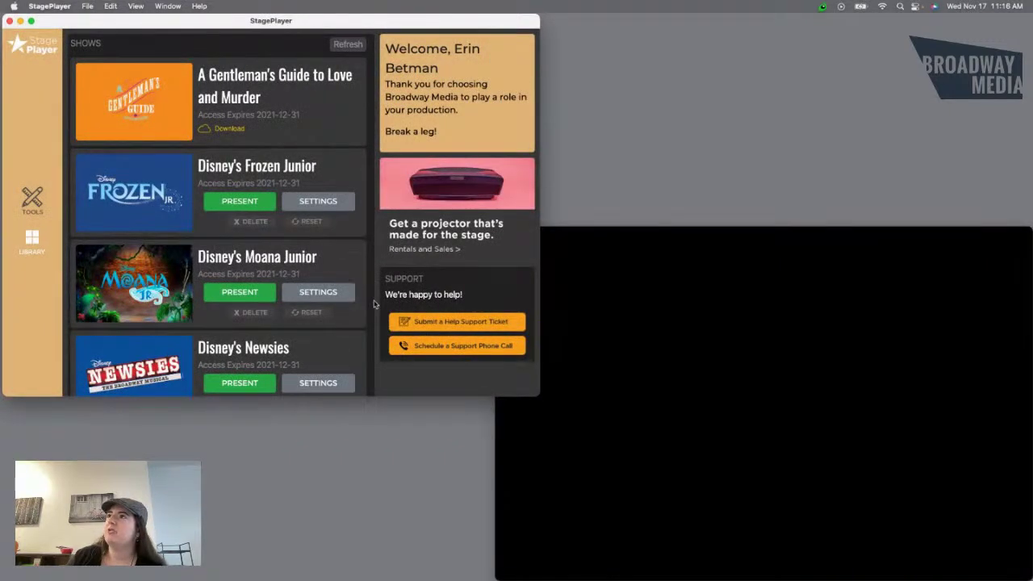
{"action": "scroll", "coordinate": [374, 303], "scroll_direction": "down", "scroll_amount": 3}
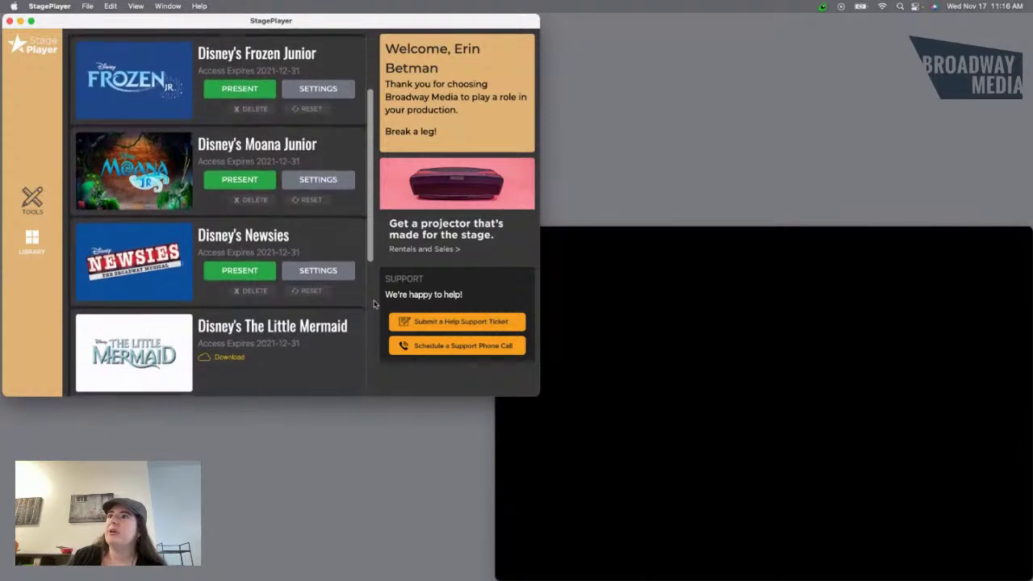
{"action": "scroll", "coordinate": [373, 303], "scroll_direction": "down", "scroll_amount": 1}
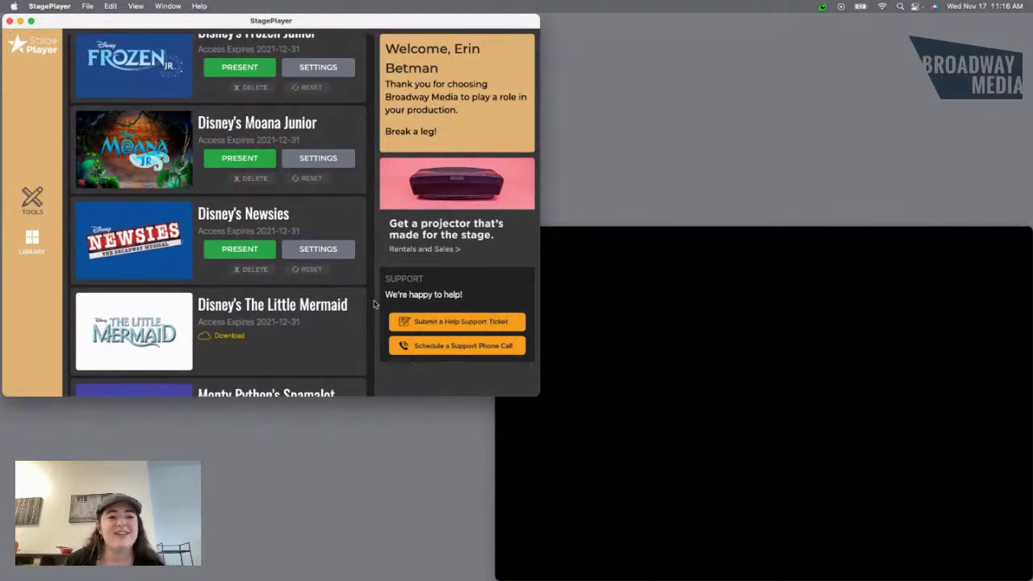